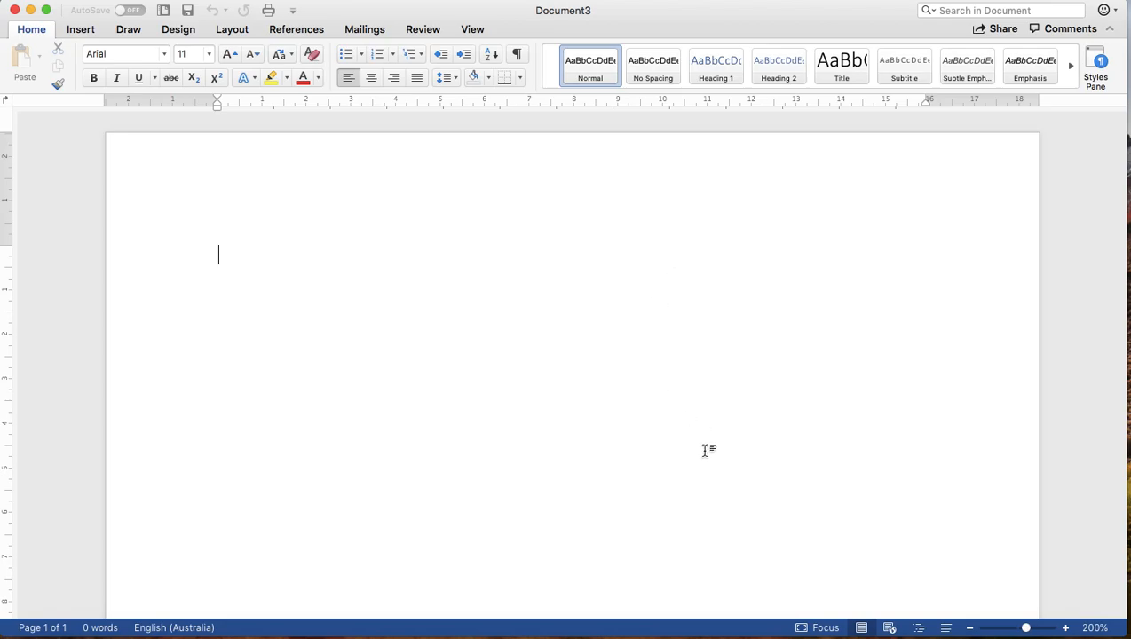
View the Word table formula video in the browser and return to the blank Word document
click(806, 632)
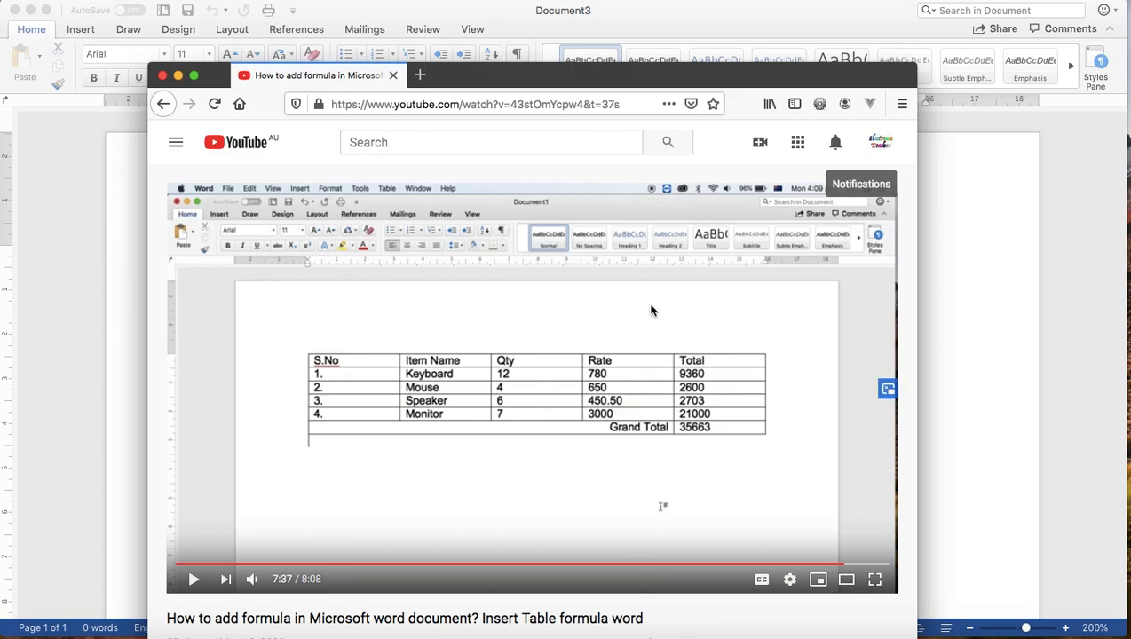
click(177, 75)
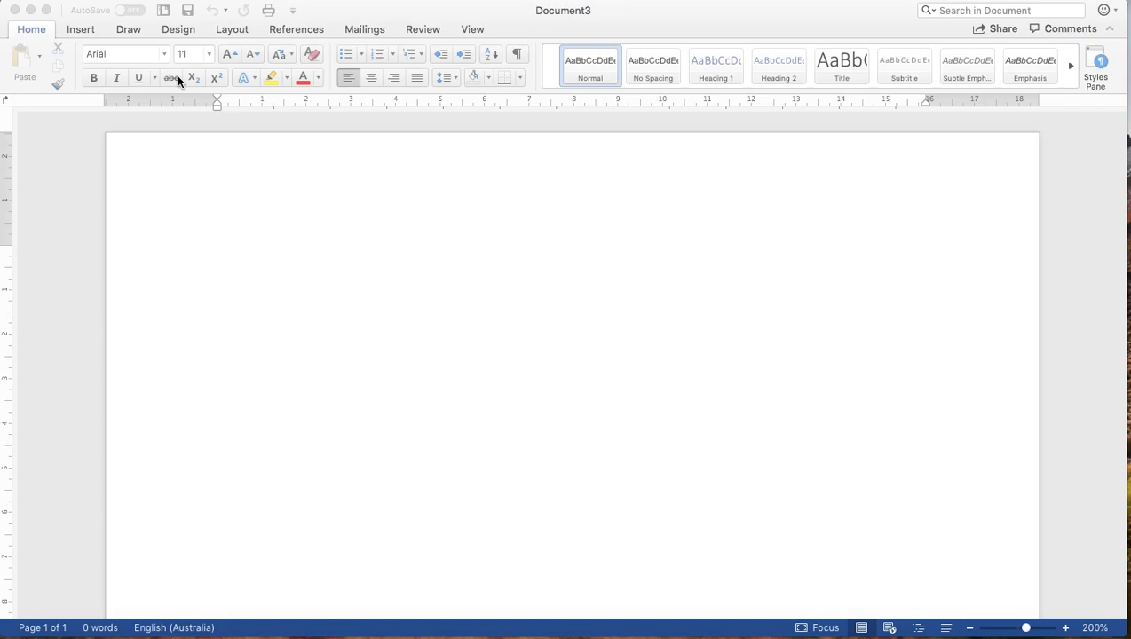
click(229, 242)
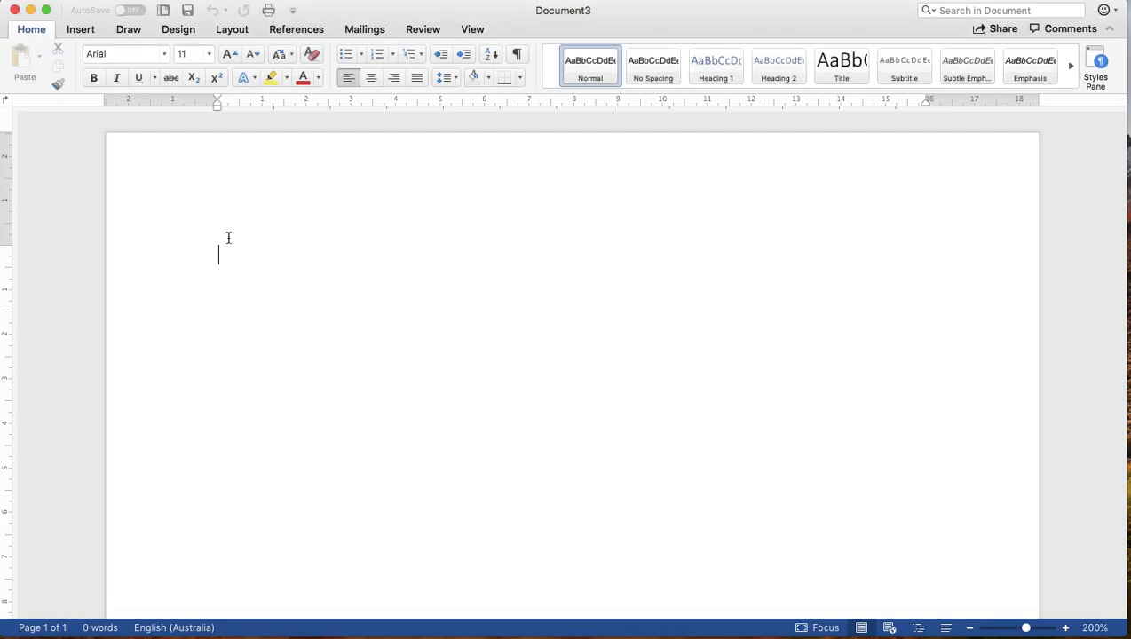
Insert a Microsoft Excel Worksheet object into the blank document
click(90, 34)
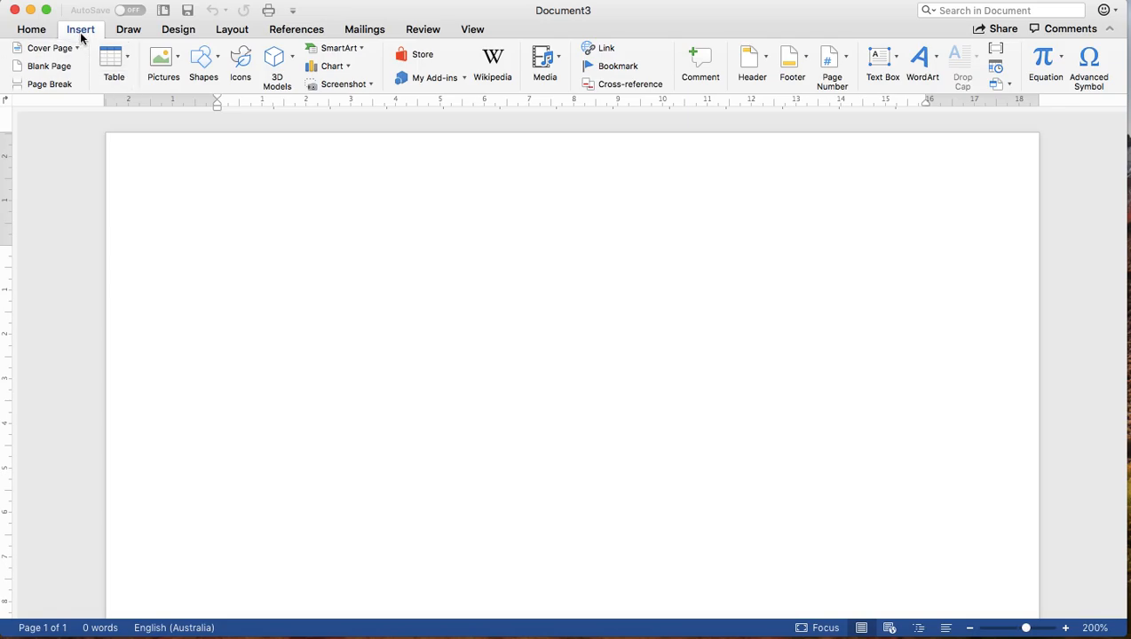
click(130, 67)
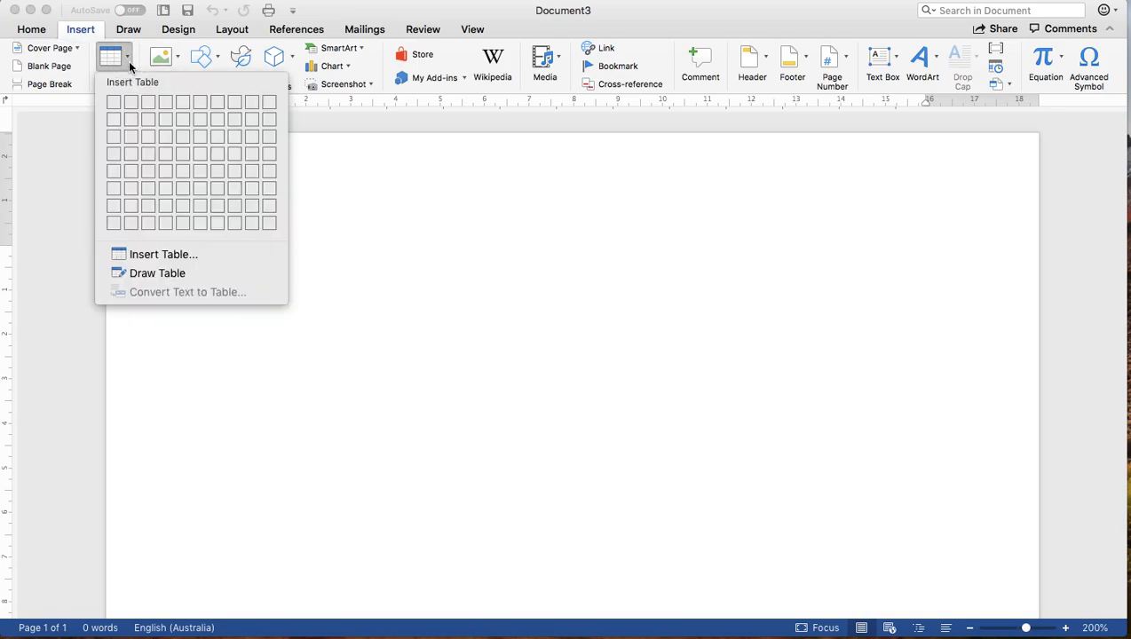
click(130, 67)
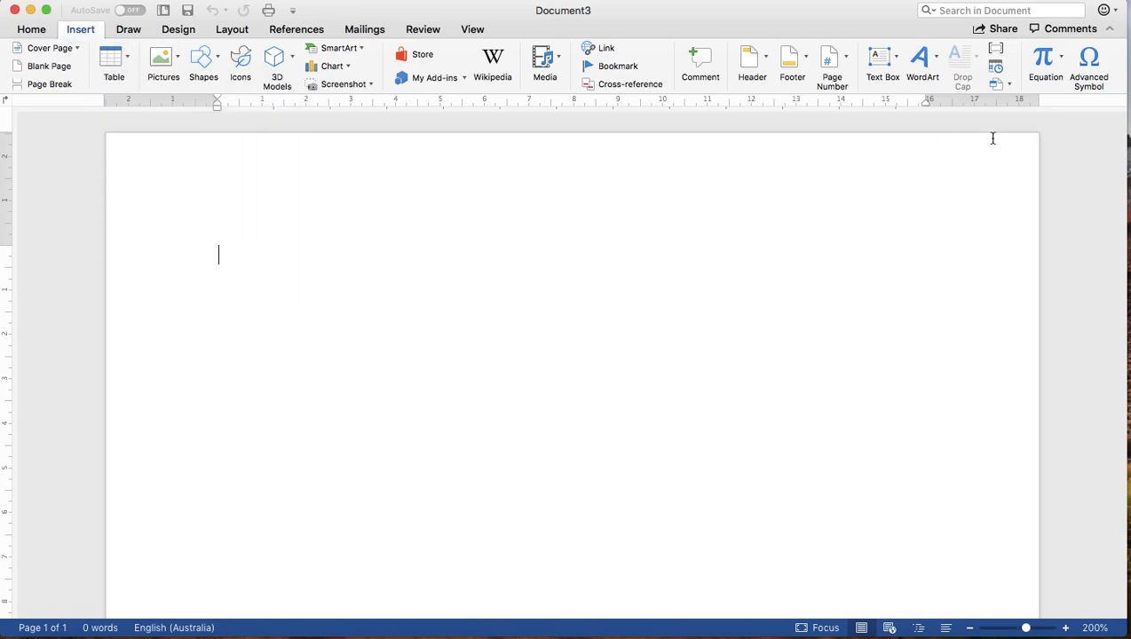
click(1009, 86)
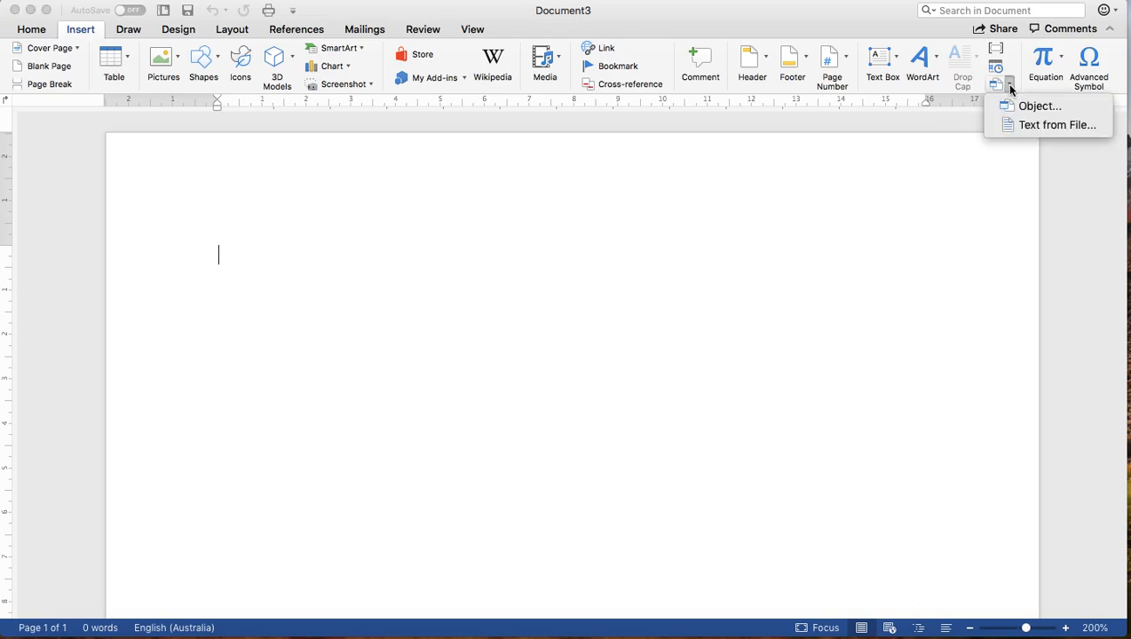
click(1035, 107)
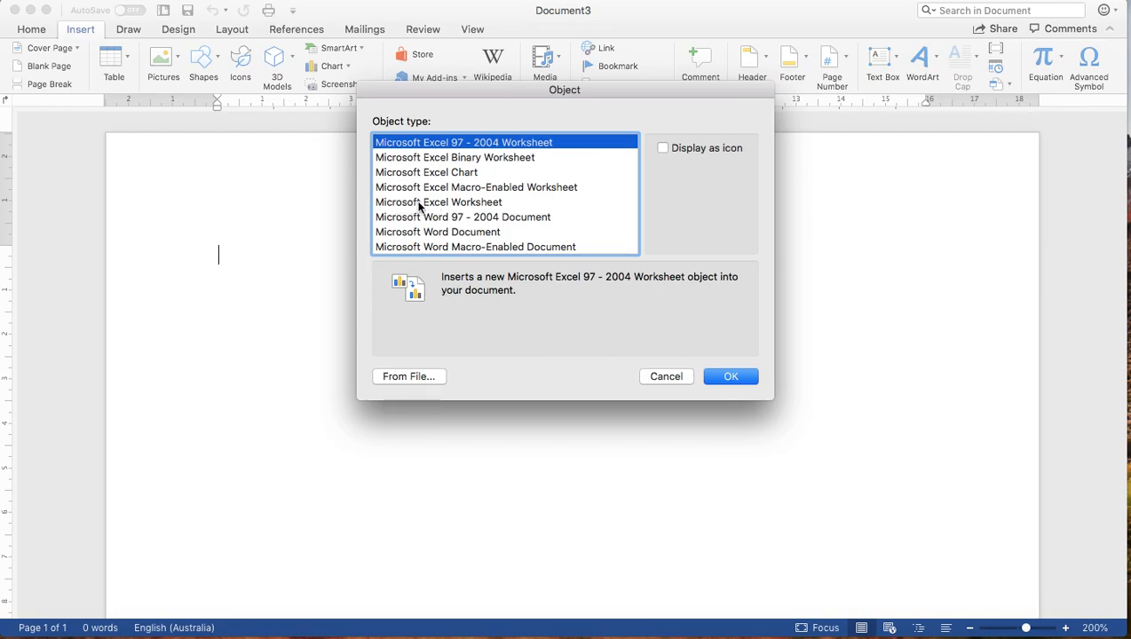
click(479, 204)
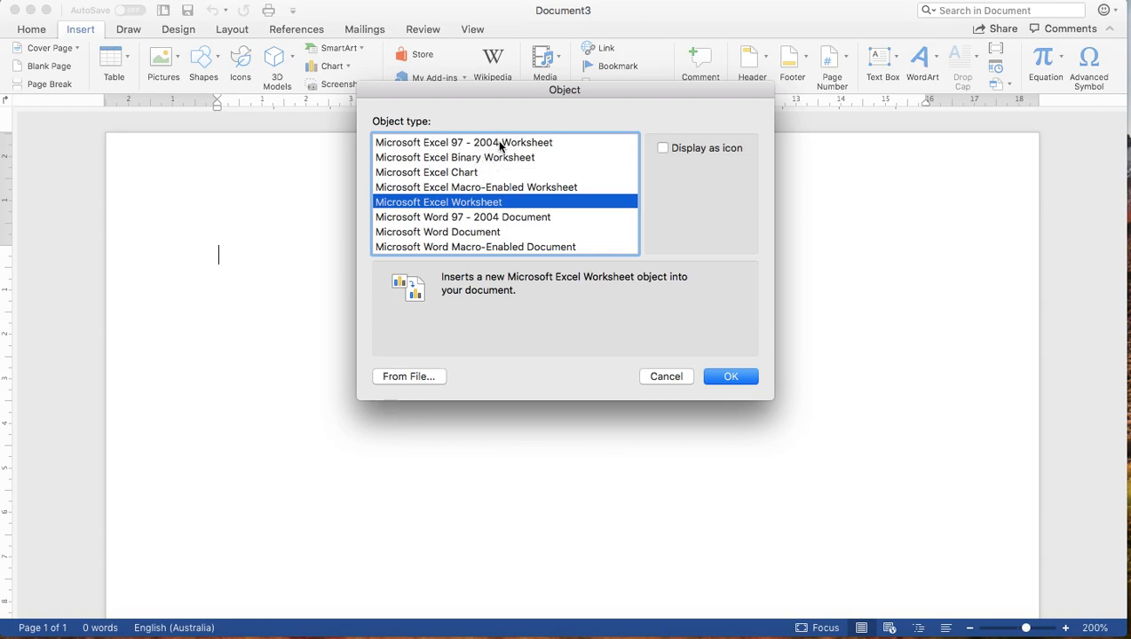
click(730, 379)
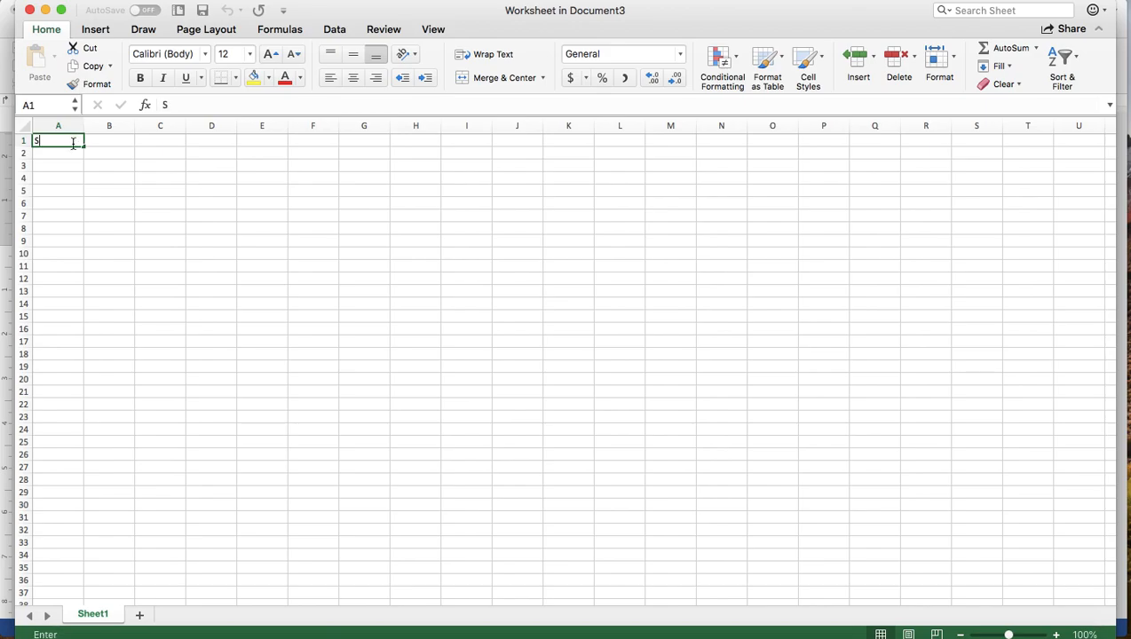
Enter the column headers S.no in A1 and Item Name in B1
text(S.no)
key(Tab)
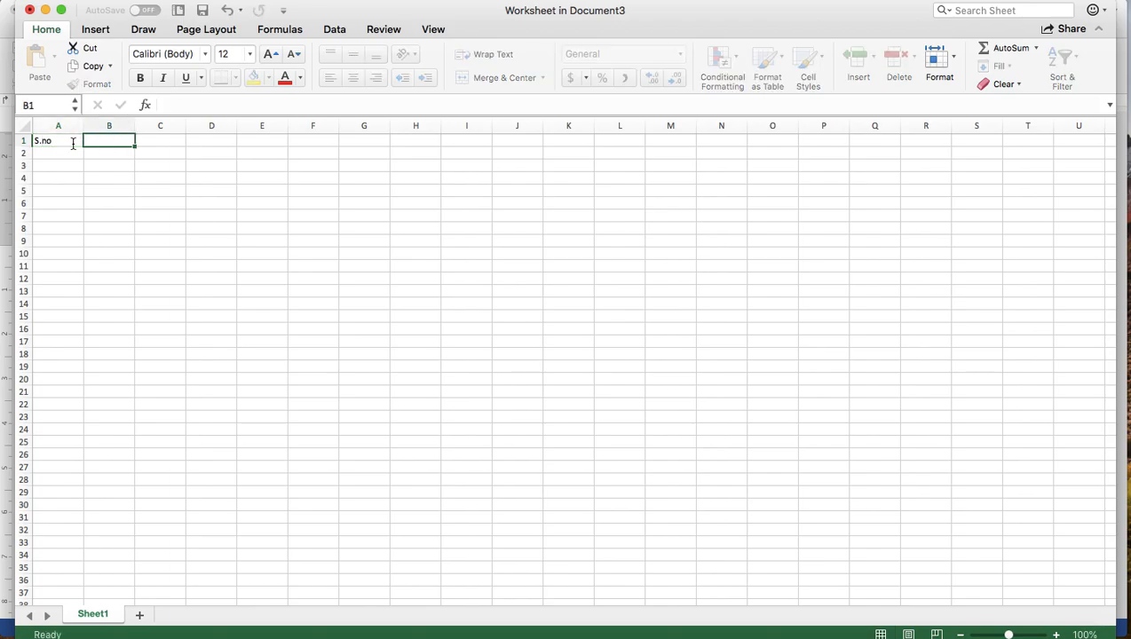
text(Item Name)
key(Tab)
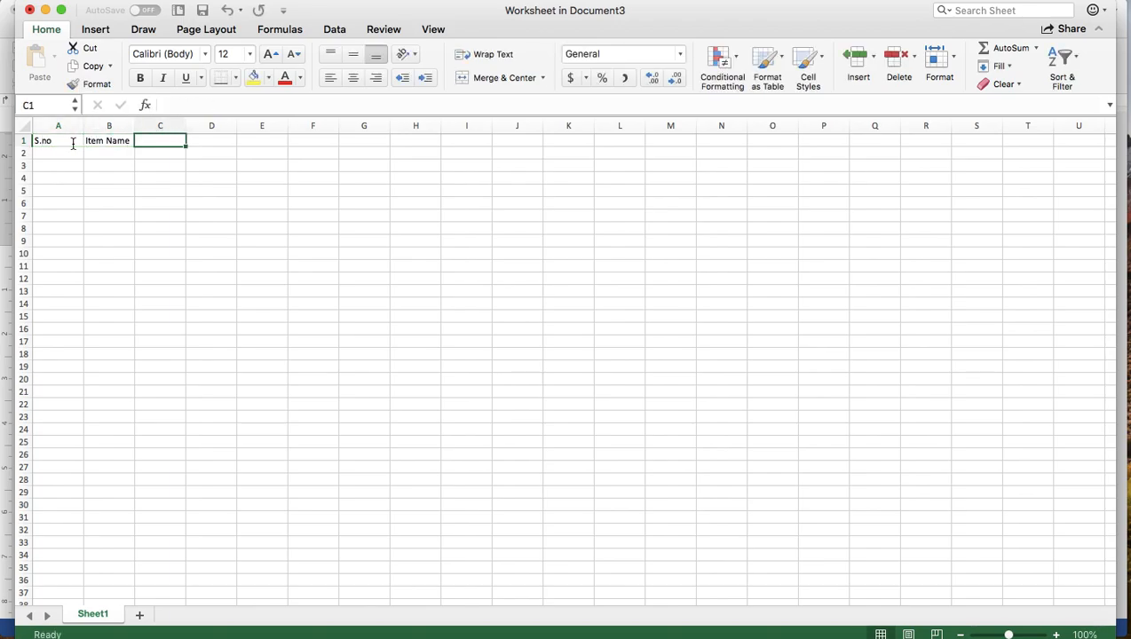
text(Rate)
key(Tab)
text(Total)
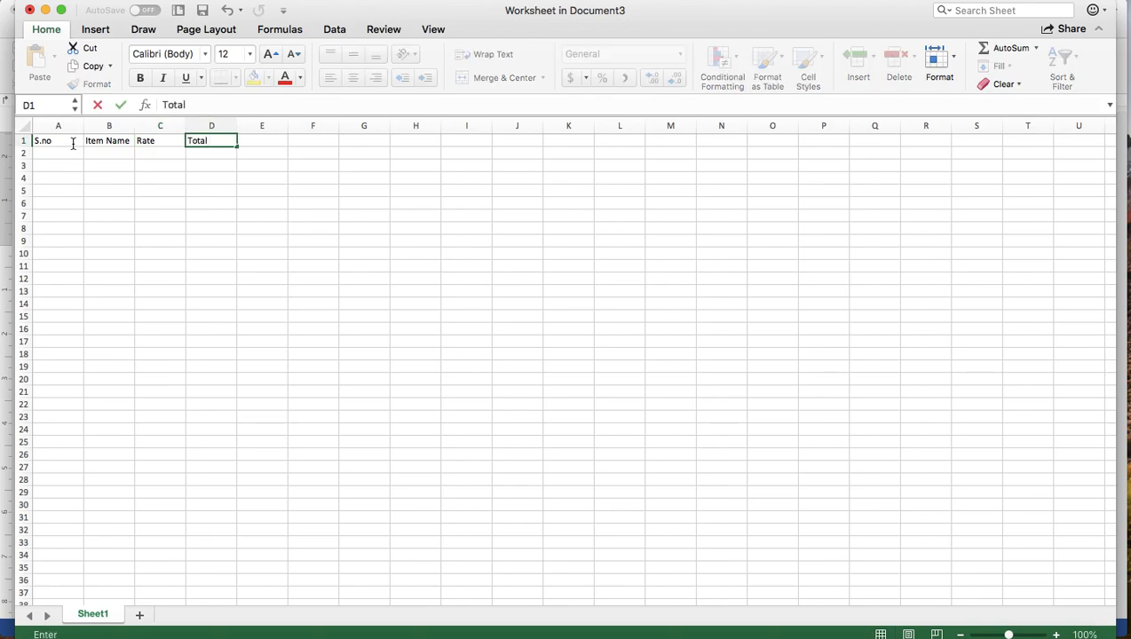
key(BackSpace)
key(BackSpace)
key(BackSpace)
key(BackSpace)
key(BackSpace)
key(shift+Tab)
Enter the column headers Qty, Rate and Total in C1, D1 and E1
text(Qty)
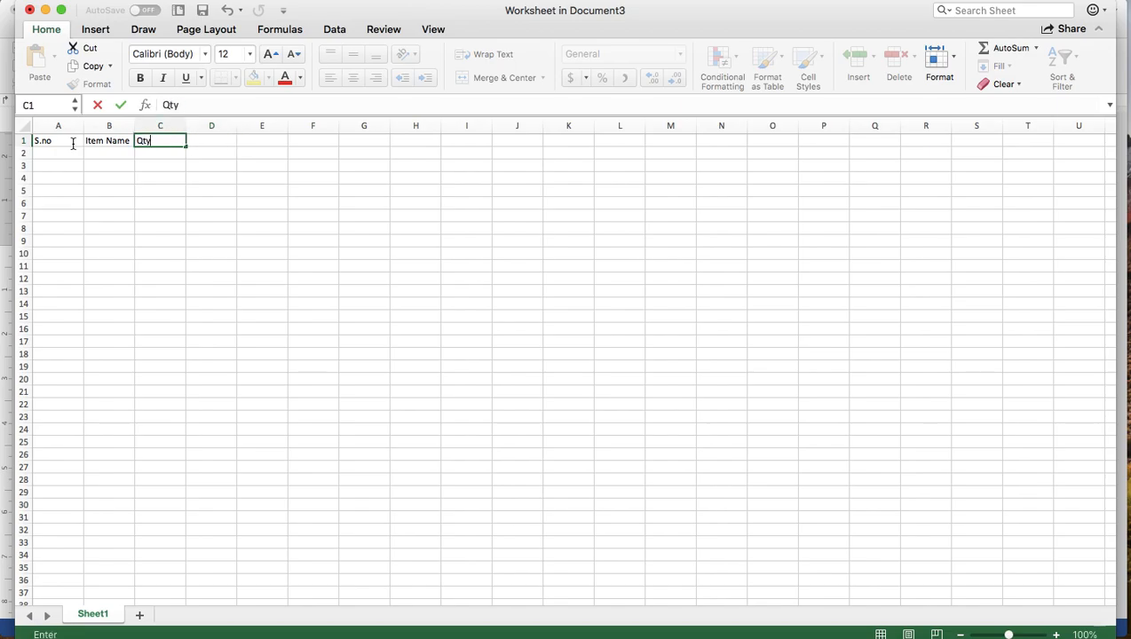
key(Tab)
text(Rate)
key(Tab)
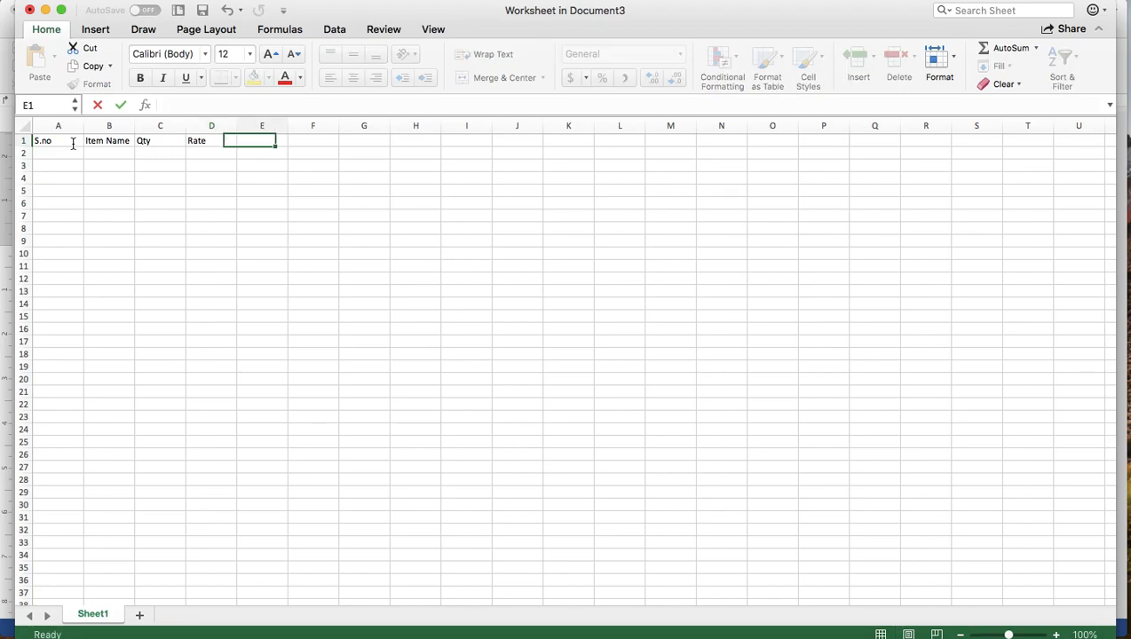
text(Tota)
key(BackSpace)
key(BackSpace)
key(BackSpace)
text(otal)
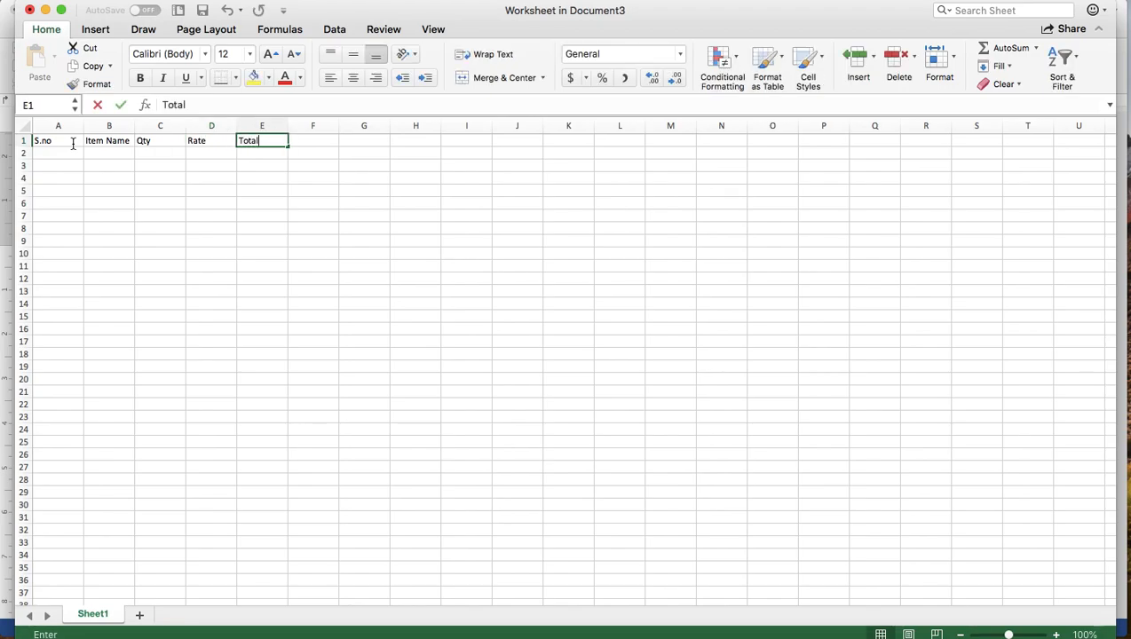
key(Return)
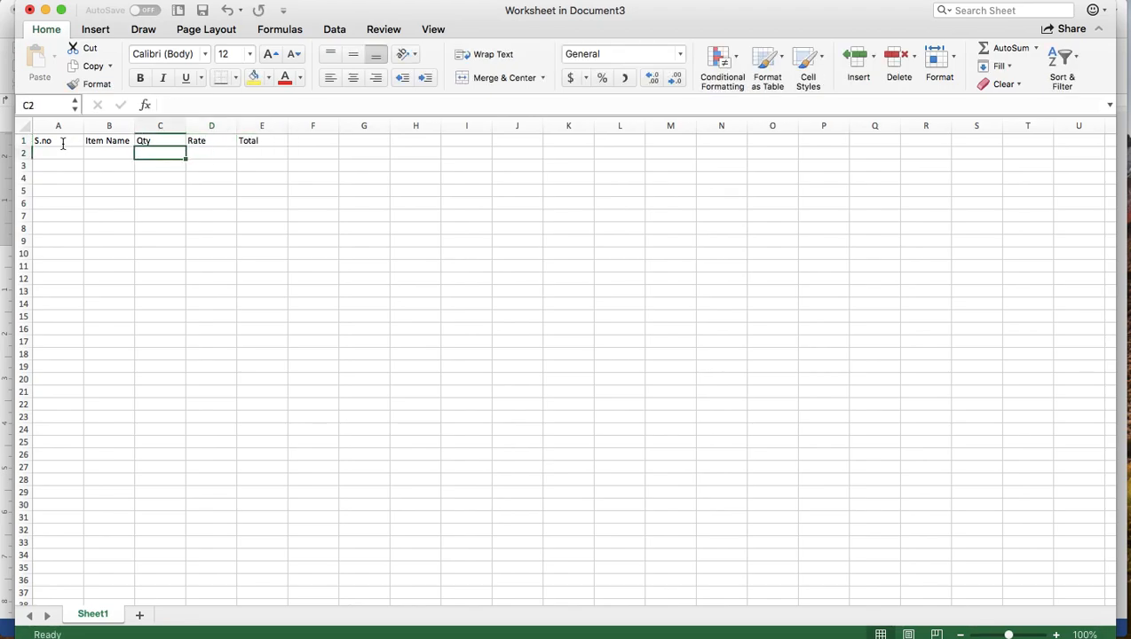
Enter serial number 1 in A2 under the S.no header
click(57, 153)
text(1.)
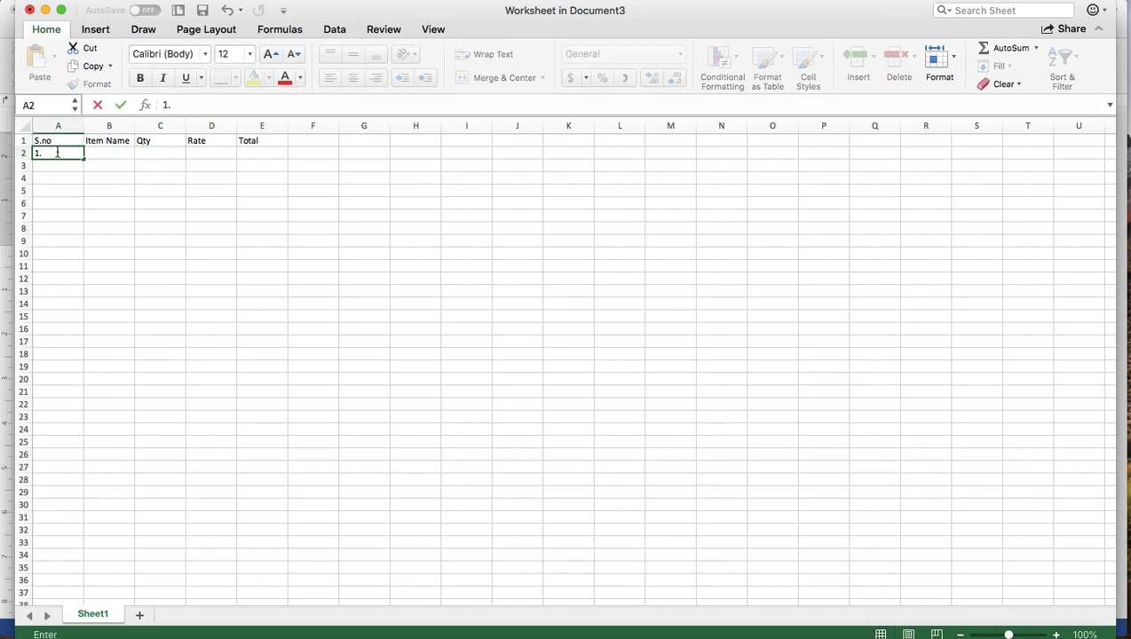
key(Tab)
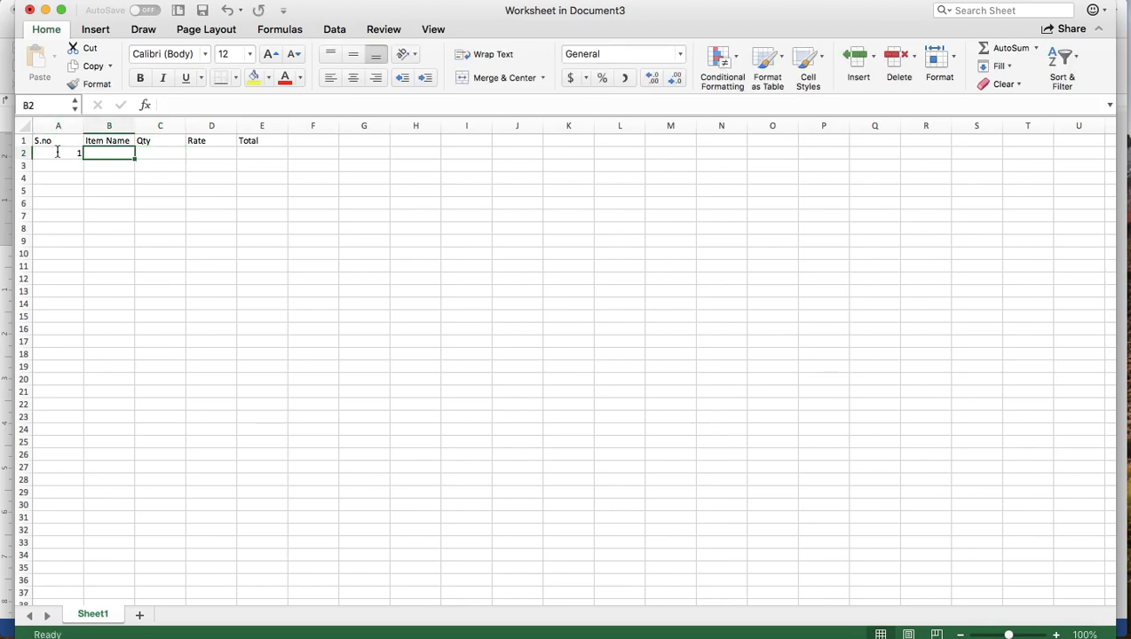
Enter keyboard as the first item name in B2
text(Keyb)
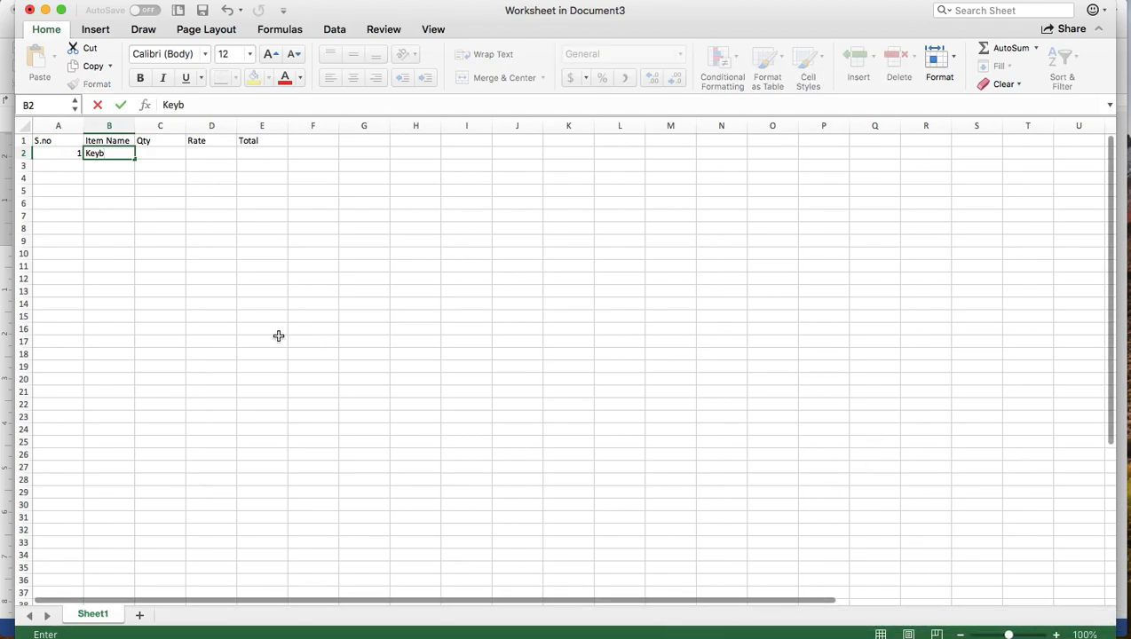
click(58, 150)
click(116, 155)
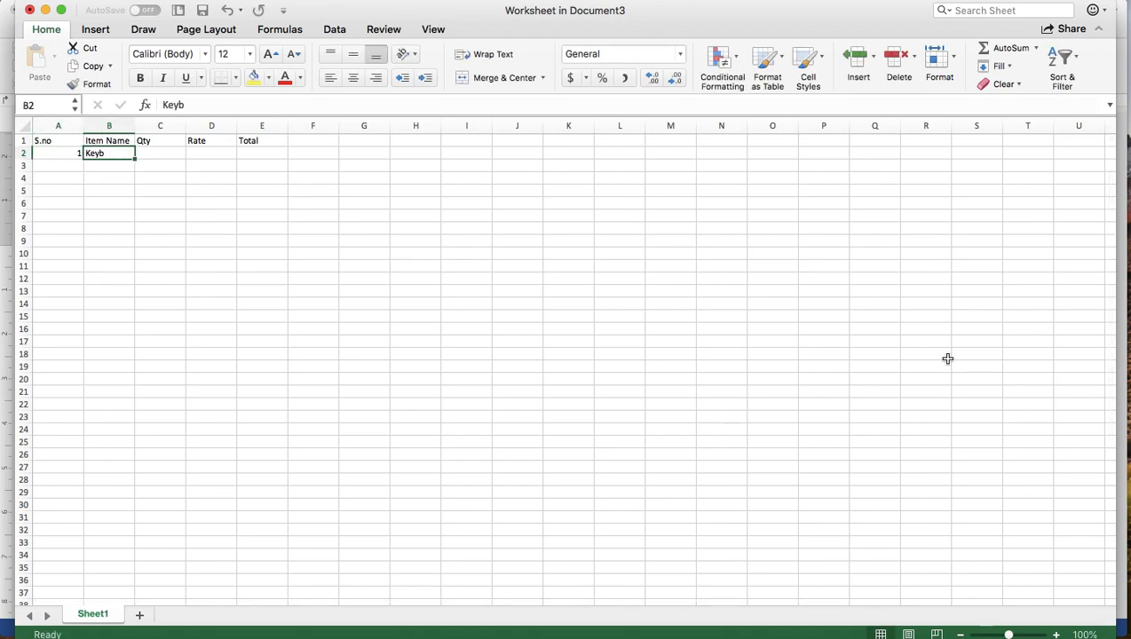
click(1057, 635)
click(1057, 635)
click(1057, 635)
click(1059, 635)
click(1058, 635)
click(1058, 635)
click(1059, 635)
click(1059, 635)
click(1059, 635)
click(1059, 635)
click(1059, 635)
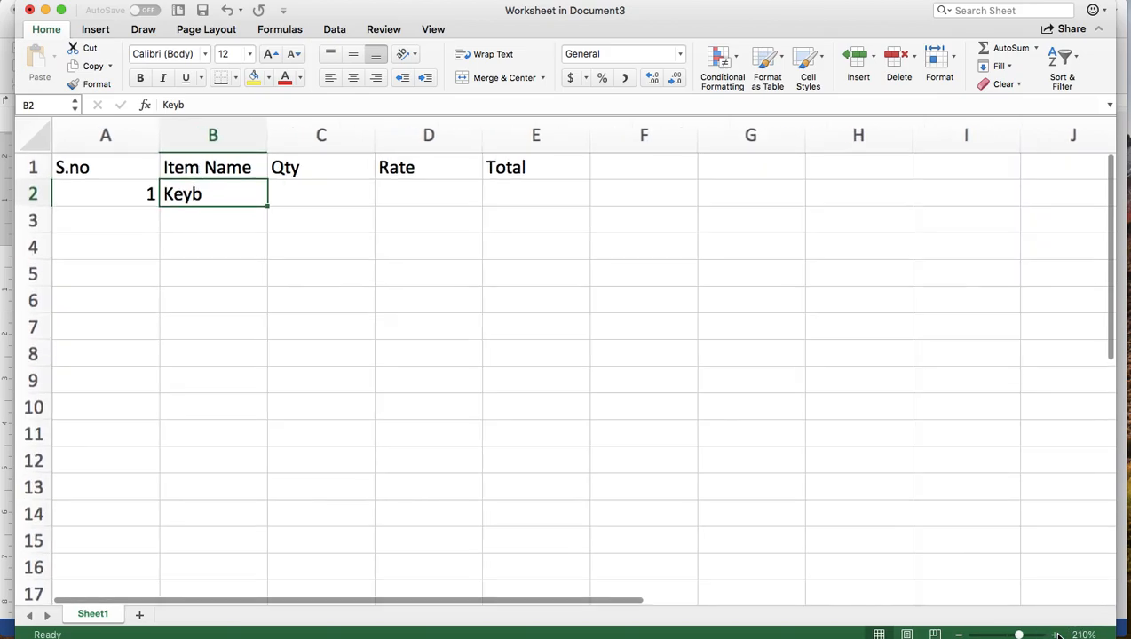
click(1058, 635)
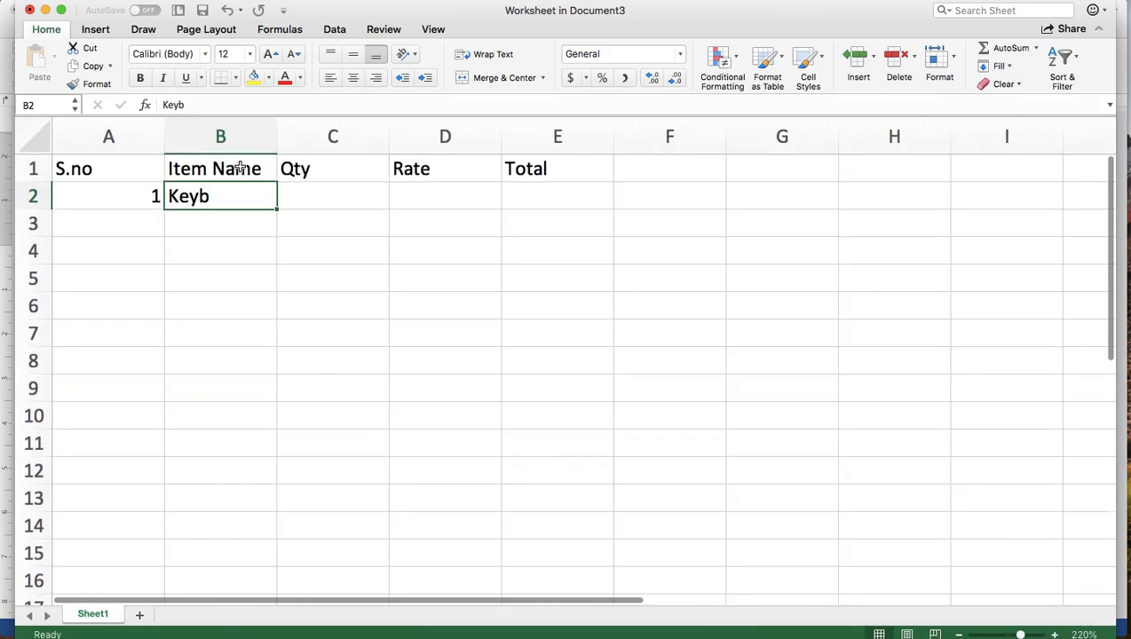
text(keybaord)
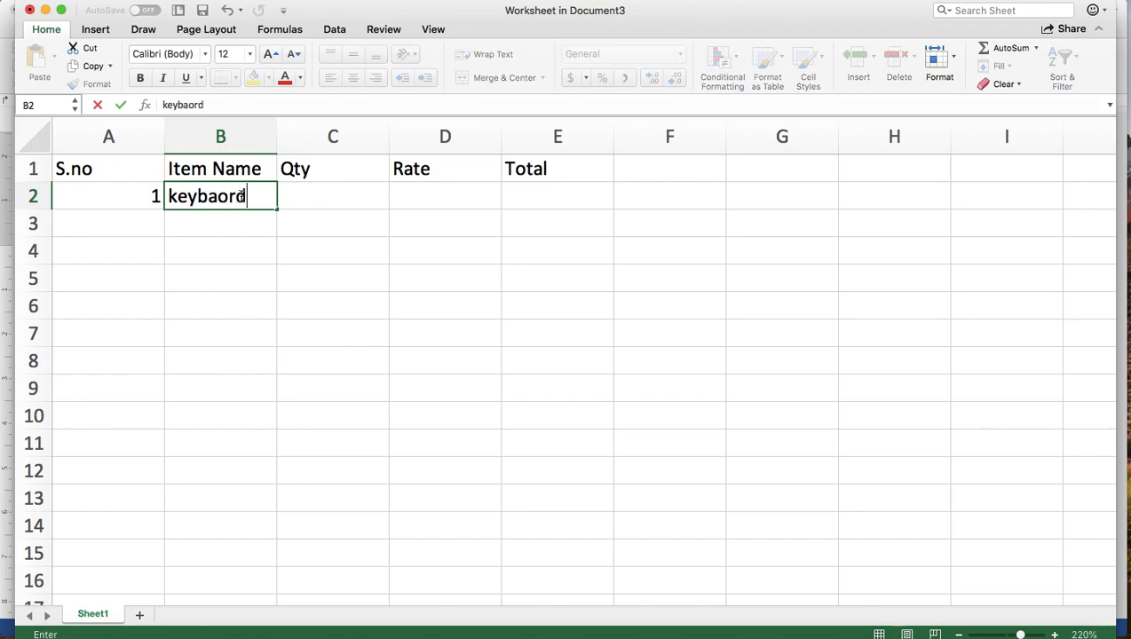
key(BackSpace)
key(BackSpace)
key(BackSpace)
key(BackSpace)
text(oard)
key(Tab)
Enter quantity 10 and rate 500 for the keyboard in C2 and D2
text(10)
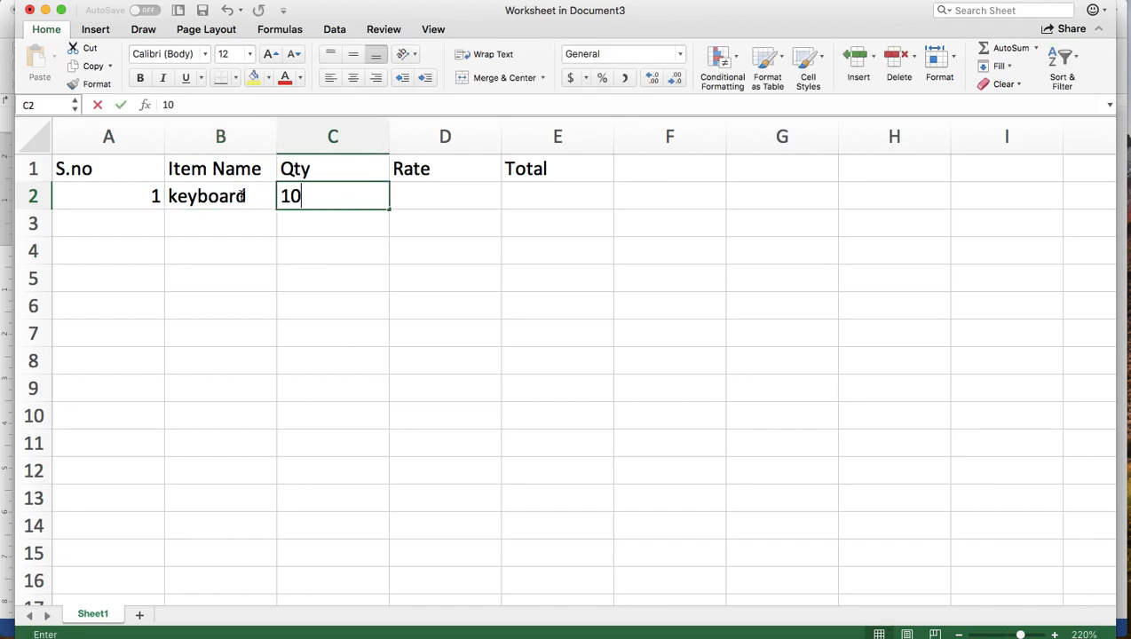
key(Tab)
text(500)
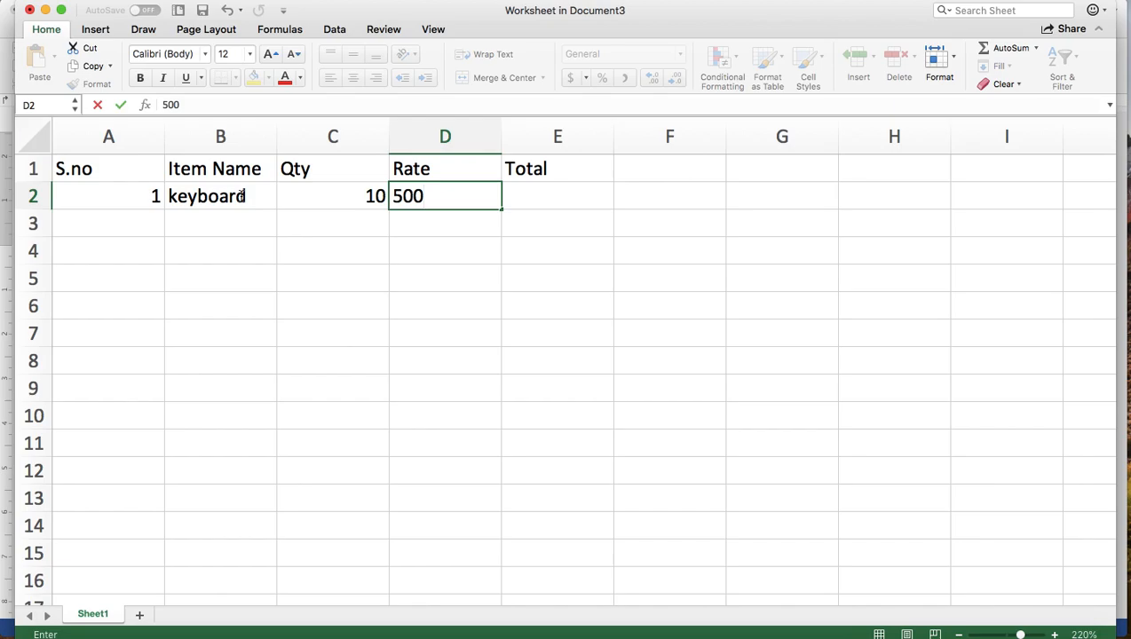
key(Tab)
key(Return)
Fill the serial number from A2 down to A6 as a series from 1 to 5
click(121, 222)
click(153, 198)
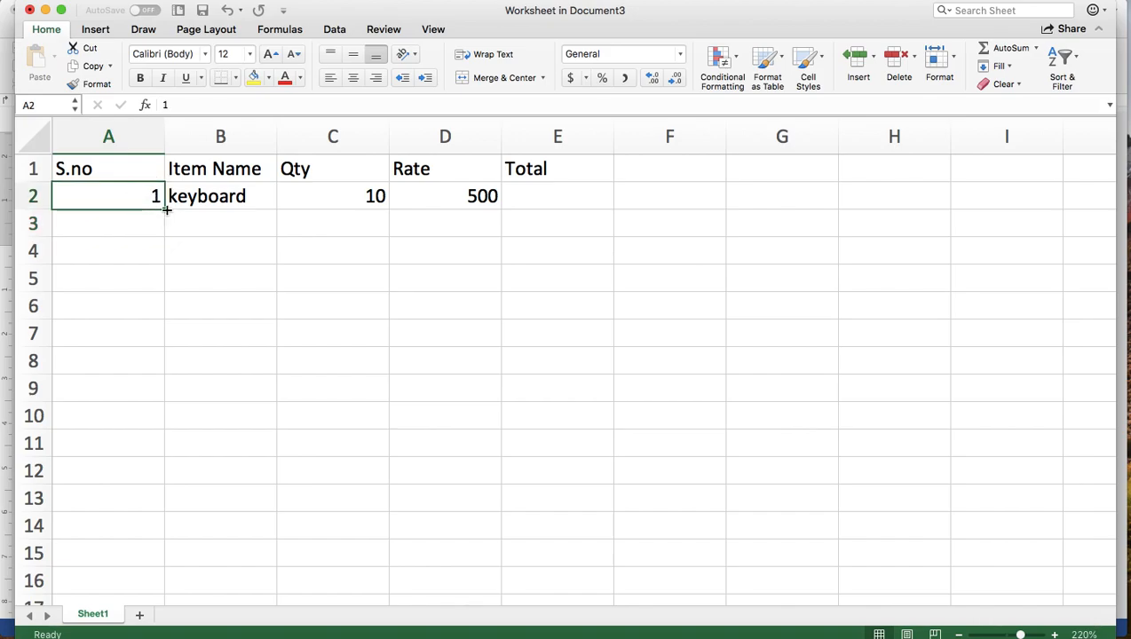
drag(166, 209, 172, 312)
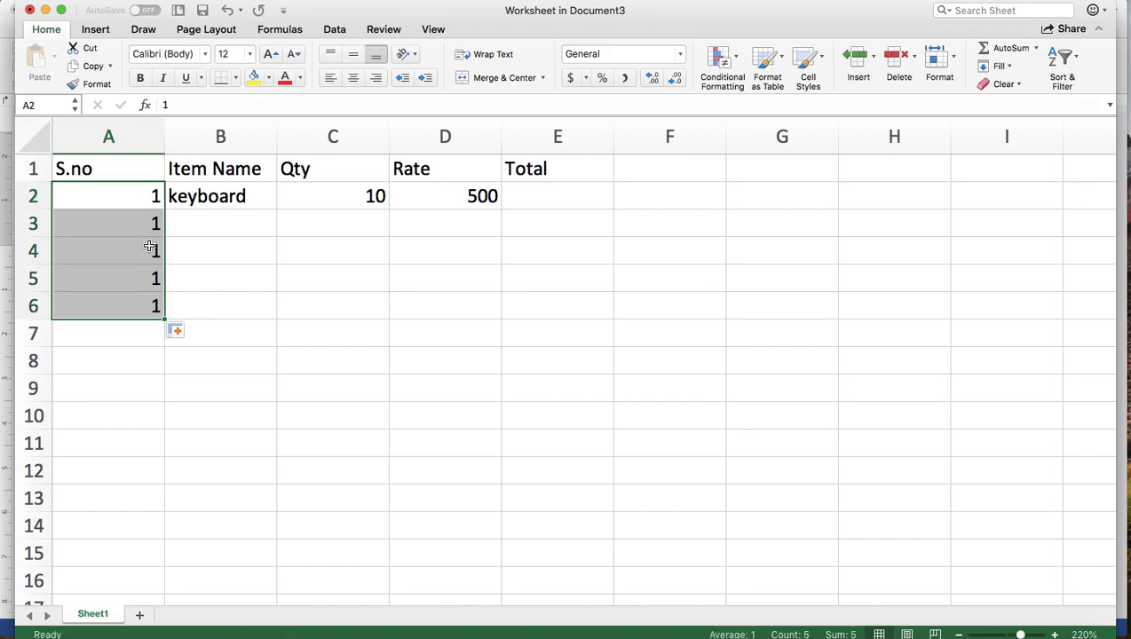
click(188, 333)
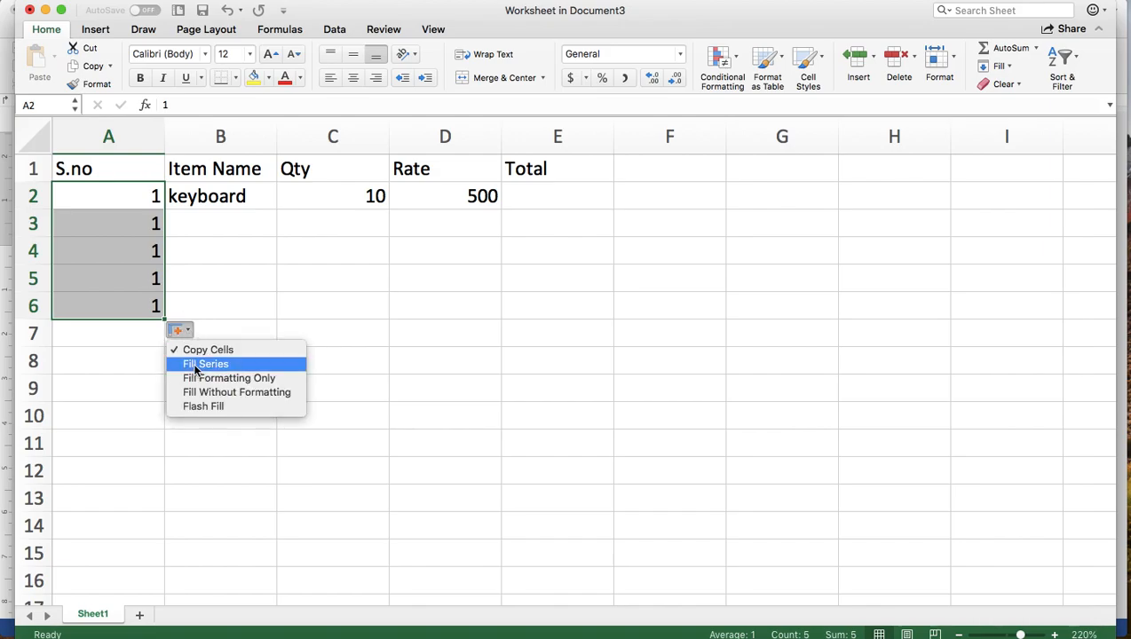
click(195, 366)
Fill row 3 with the item Mouse, quantity 50 and rate 560
click(214, 221)
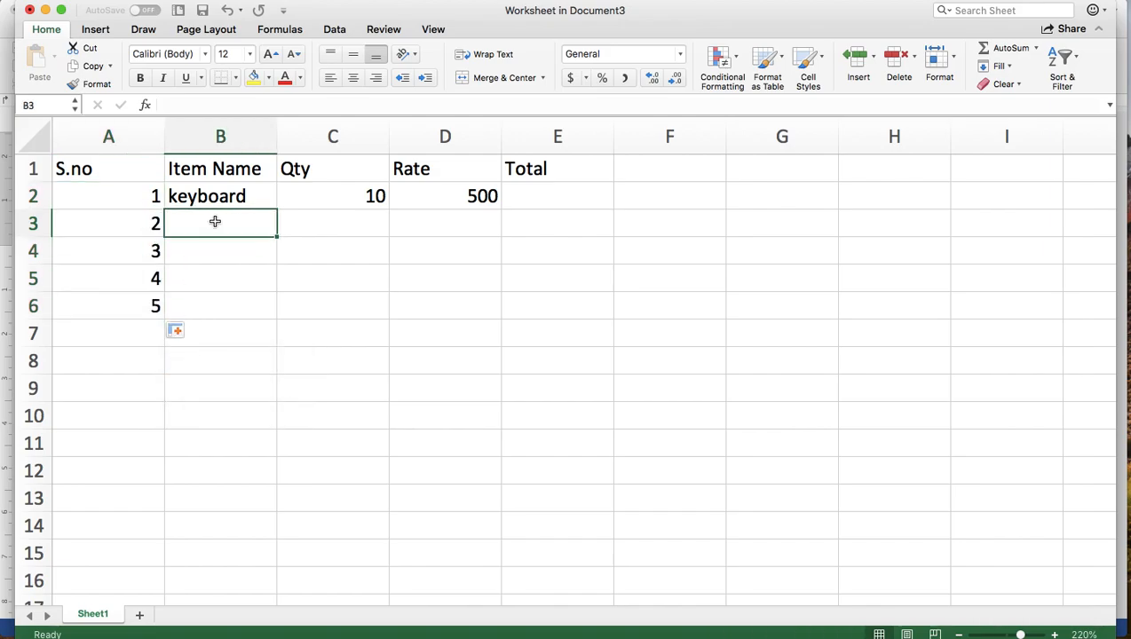
text(Mouse)
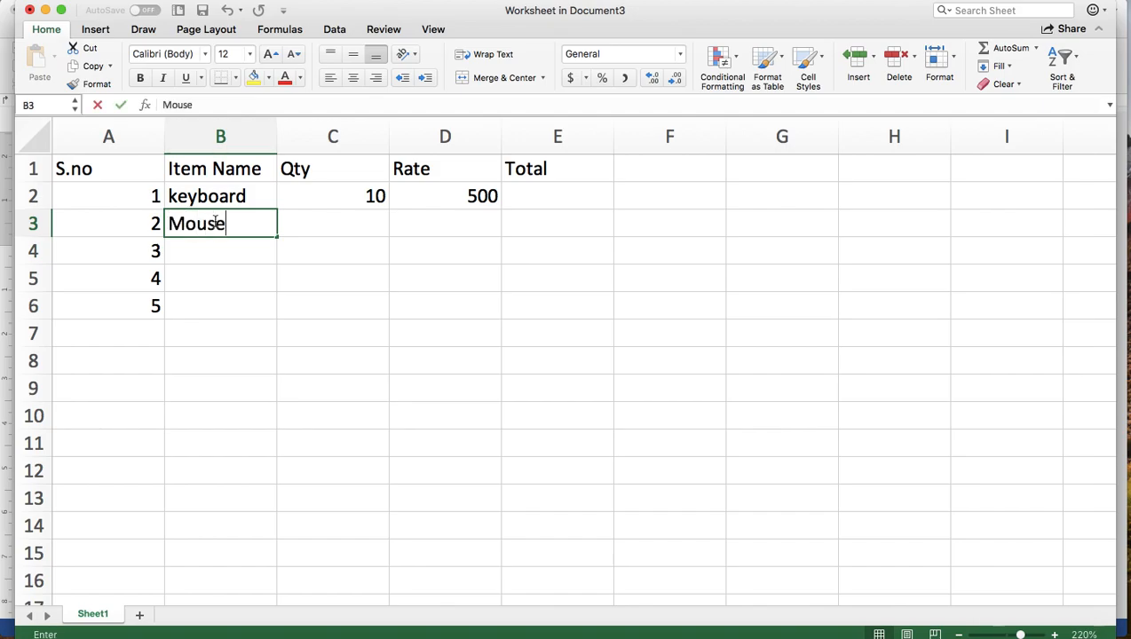
key(Tab)
text(50)
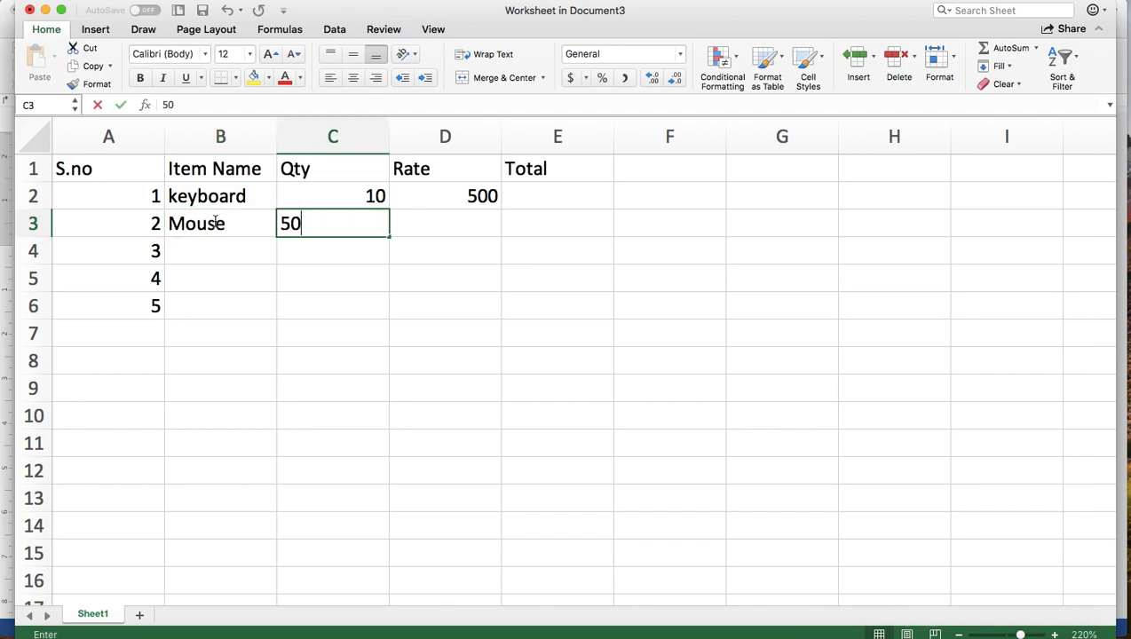
key(Tab)
text(560)
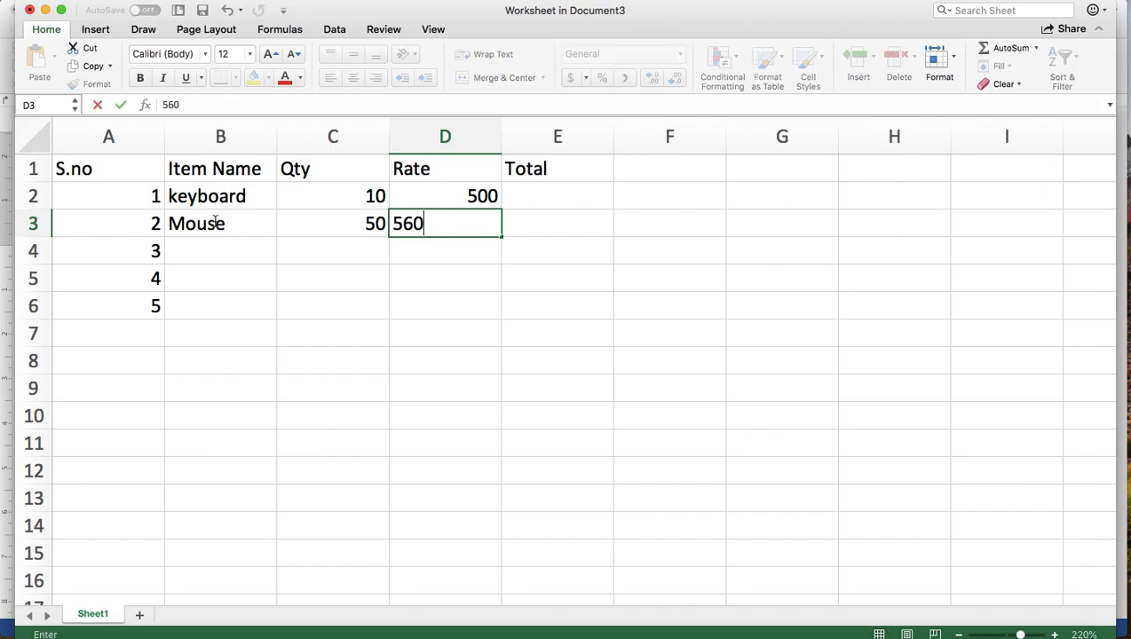
key(Return)
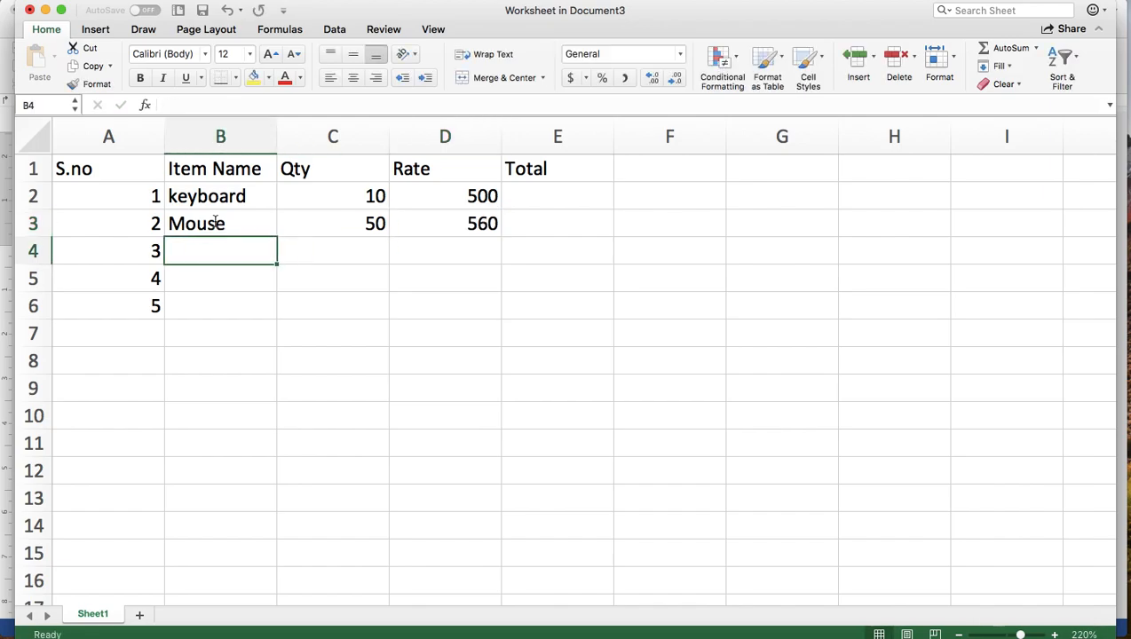
Fill row 4 with the item Monitor, quantity 5 and rate 7000
text(Monit)
key(BackSpace)
key(BackSpace)
text(itro)
key(BackSpace)
key(BackSpace)
text(or)
key(Tab)
text(5)
key(Tab)
text(7000)
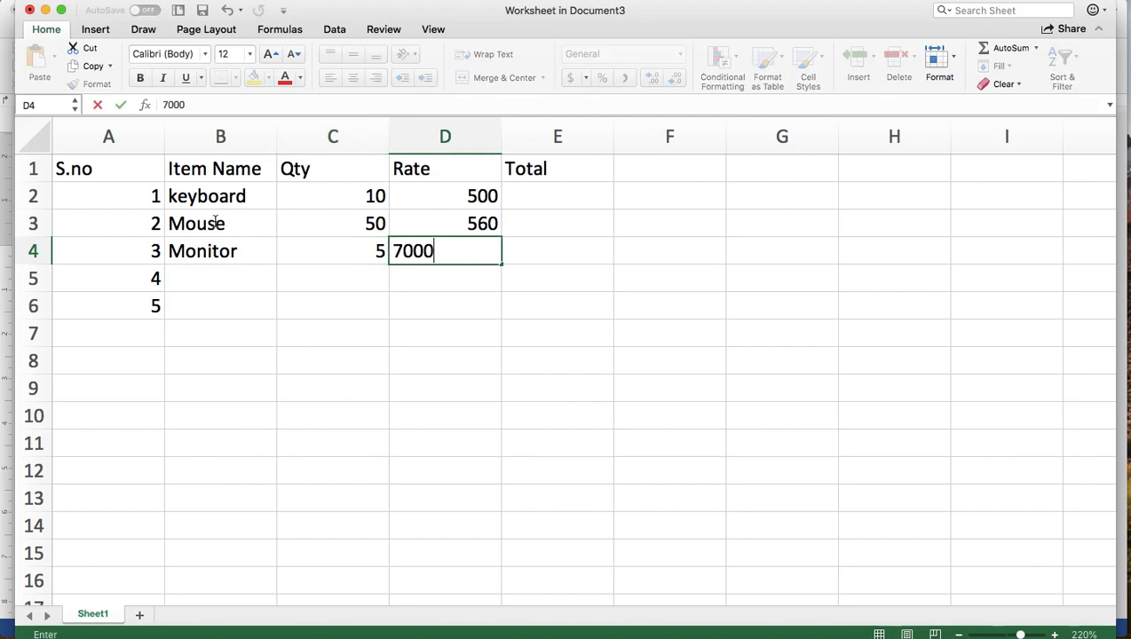
Fill row 5 with the item CPU, quantity 6 and rate 15000
key(Return)
text(cpu)
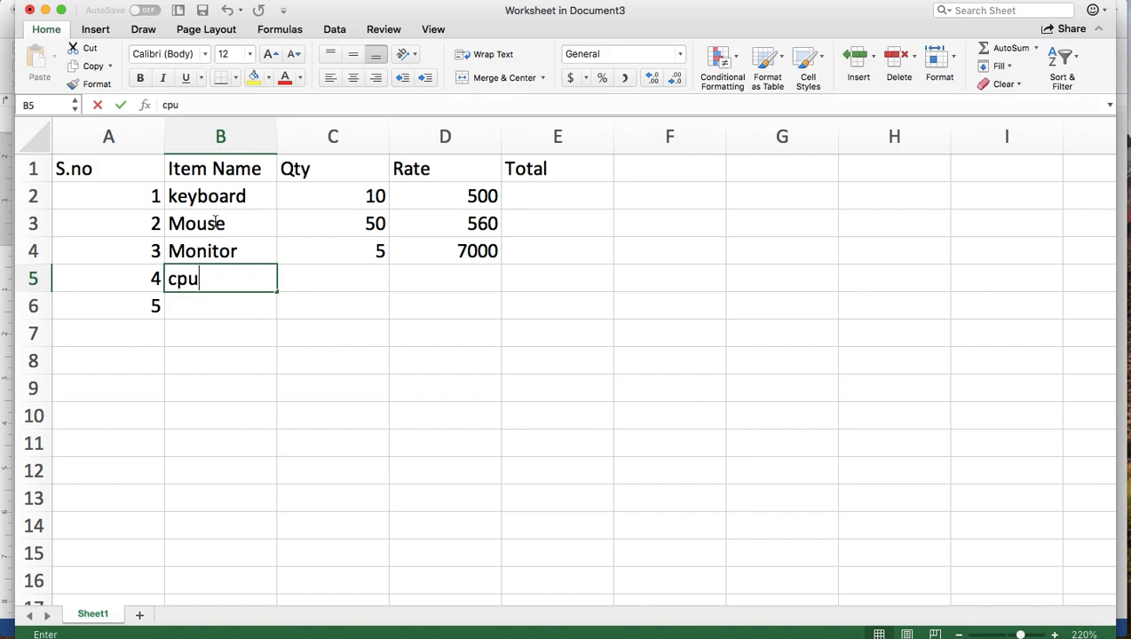
key(Tab)
key(Left)
text(CPU)
key(Tab)
text(6)
key(Tab)
text(15000)
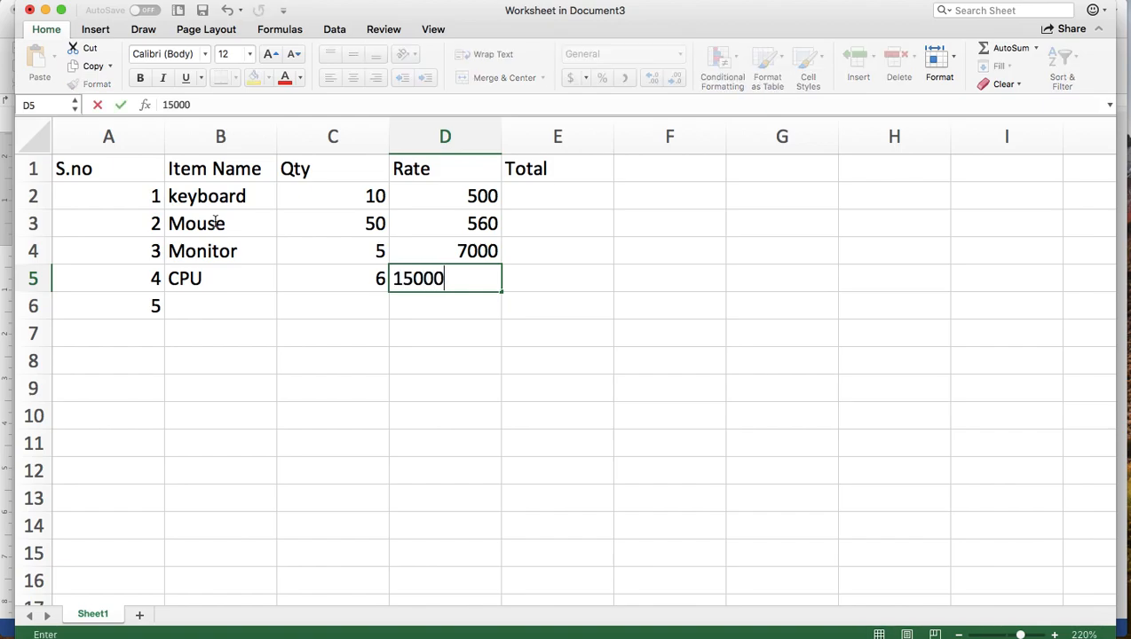
key(Return)
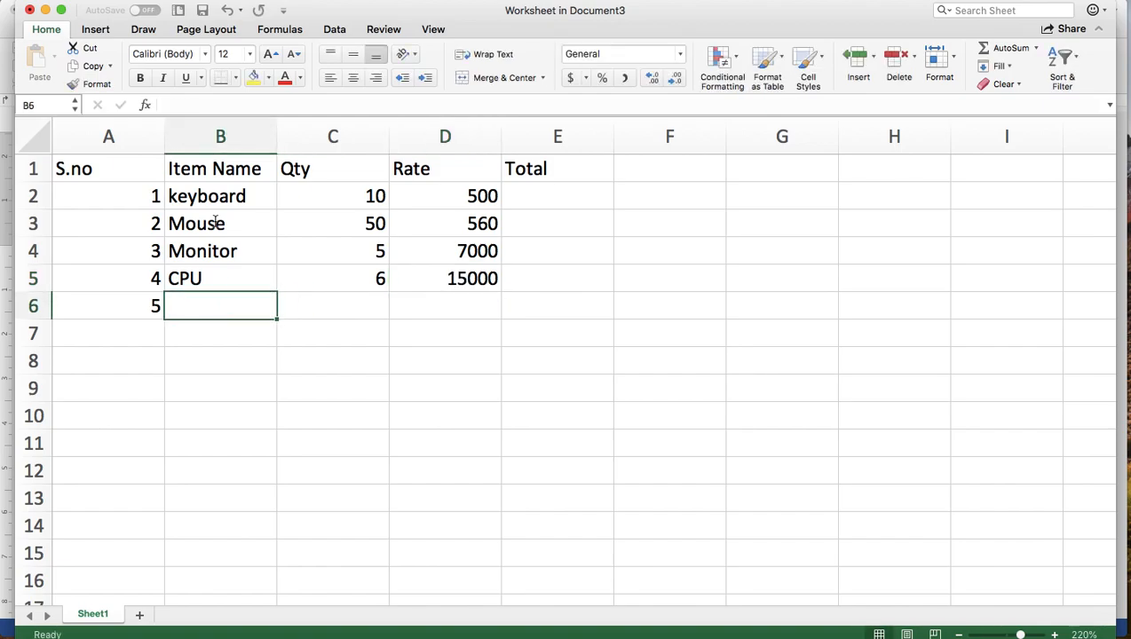
Fill row 6 with the item Speaker, quantity 7 and rate 1200
text(Speaker)
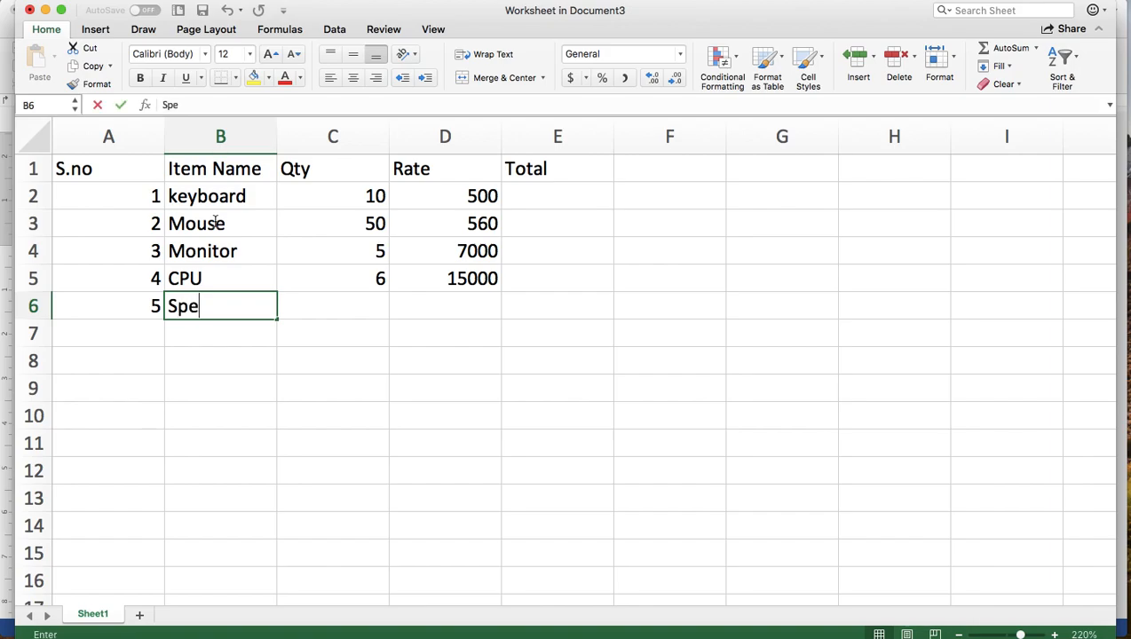
key(Tab)
text(7)
key(Tab)
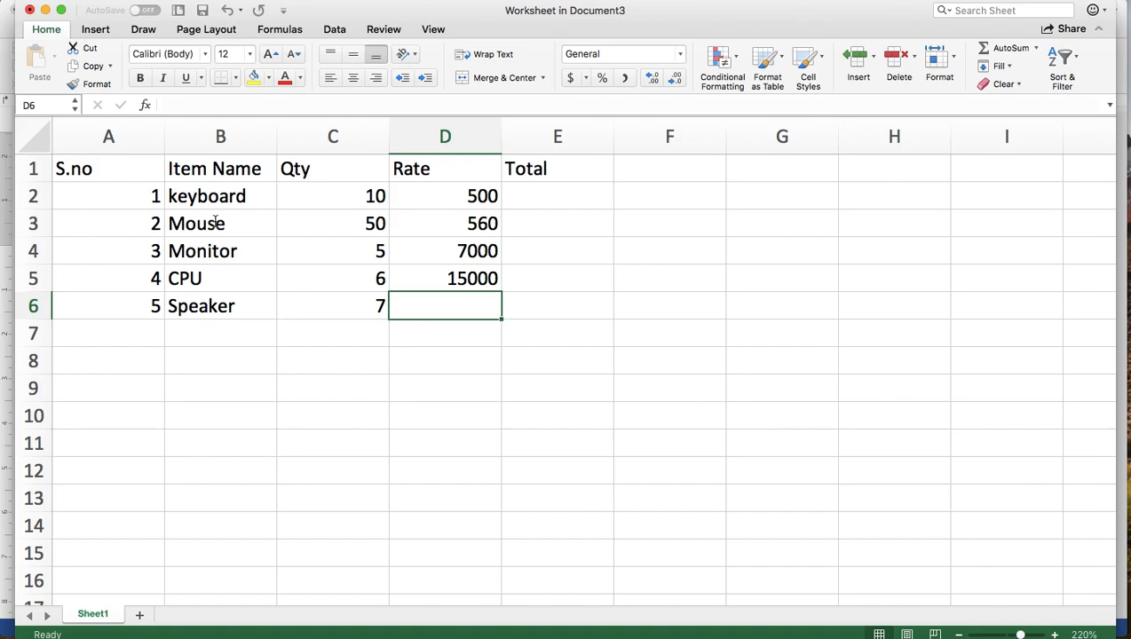
text(1200)
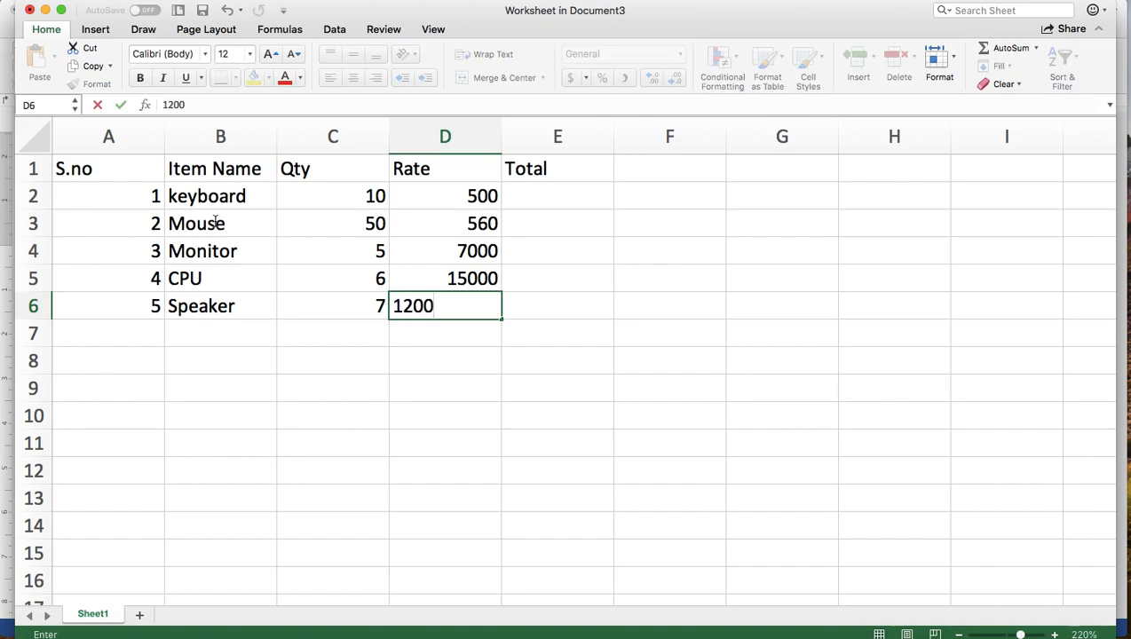
click(546, 192)
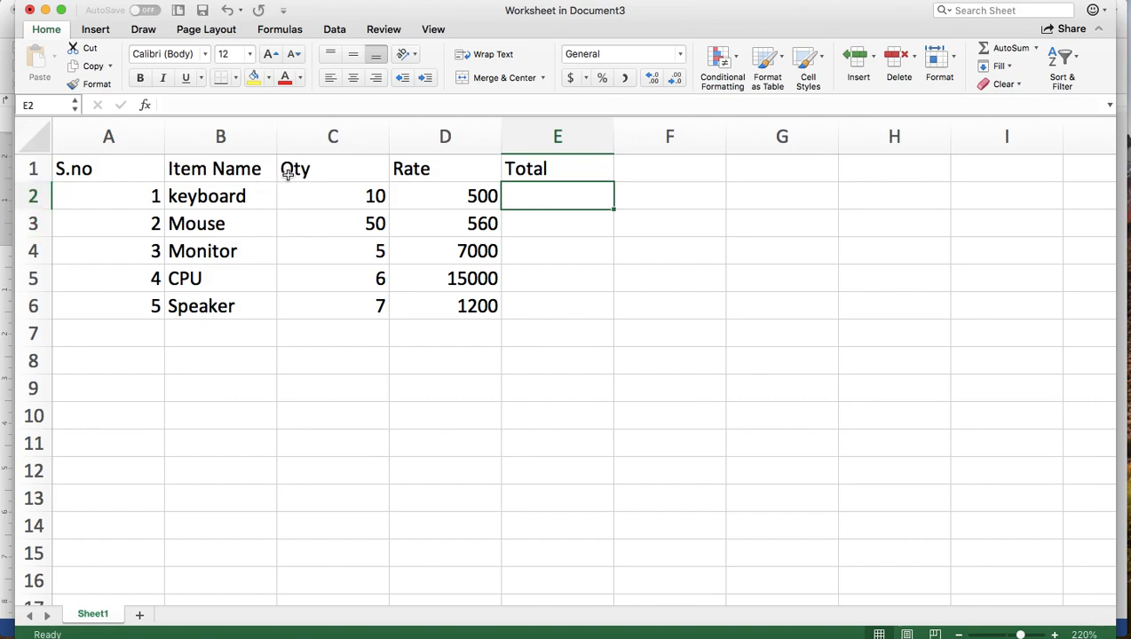
click(349, 195)
click(442, 195)
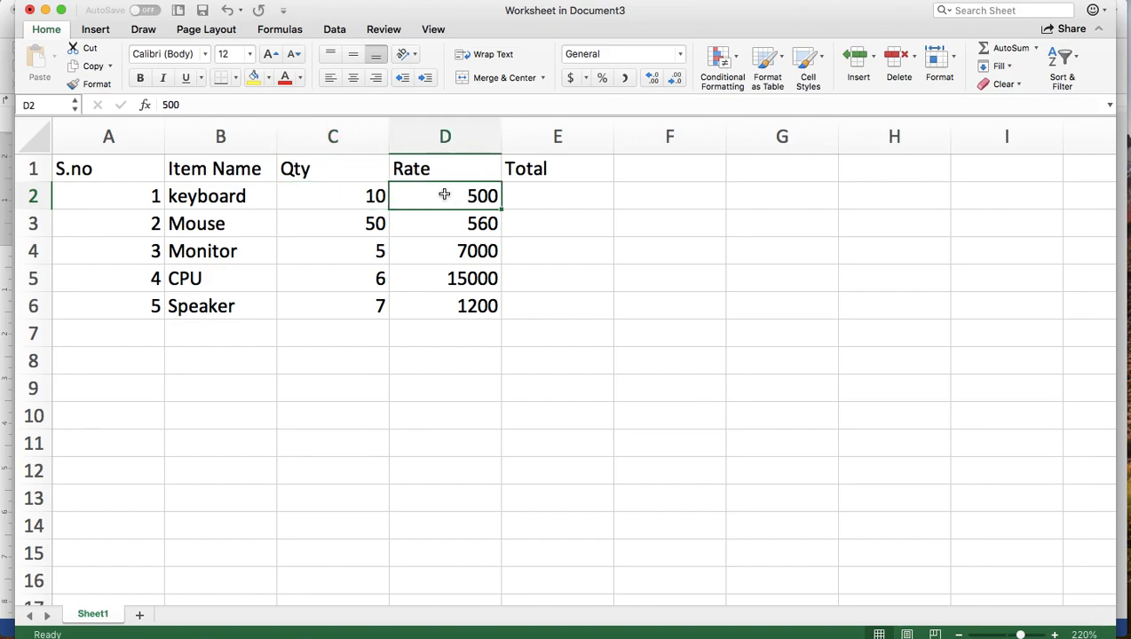
click(353, 198)
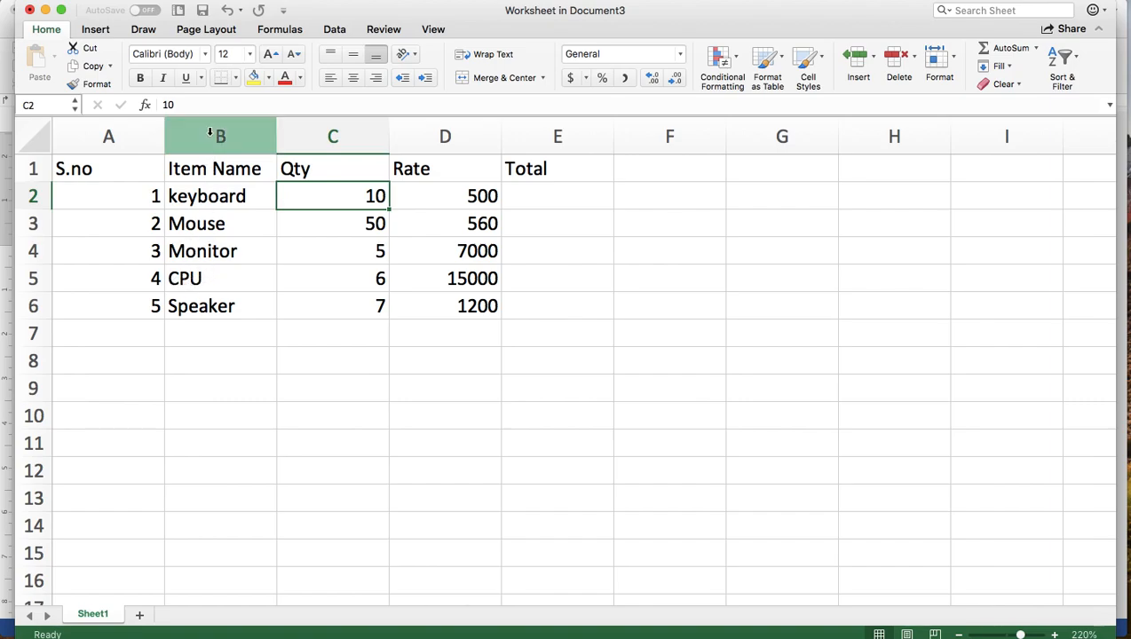
click(191, 281)
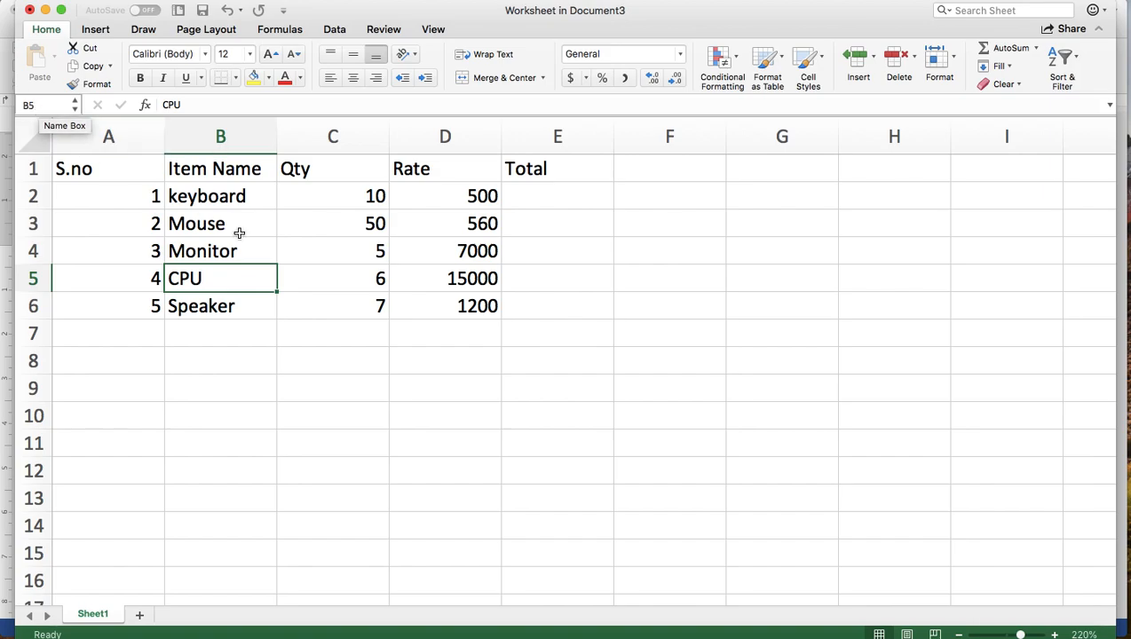
click(441, 279)
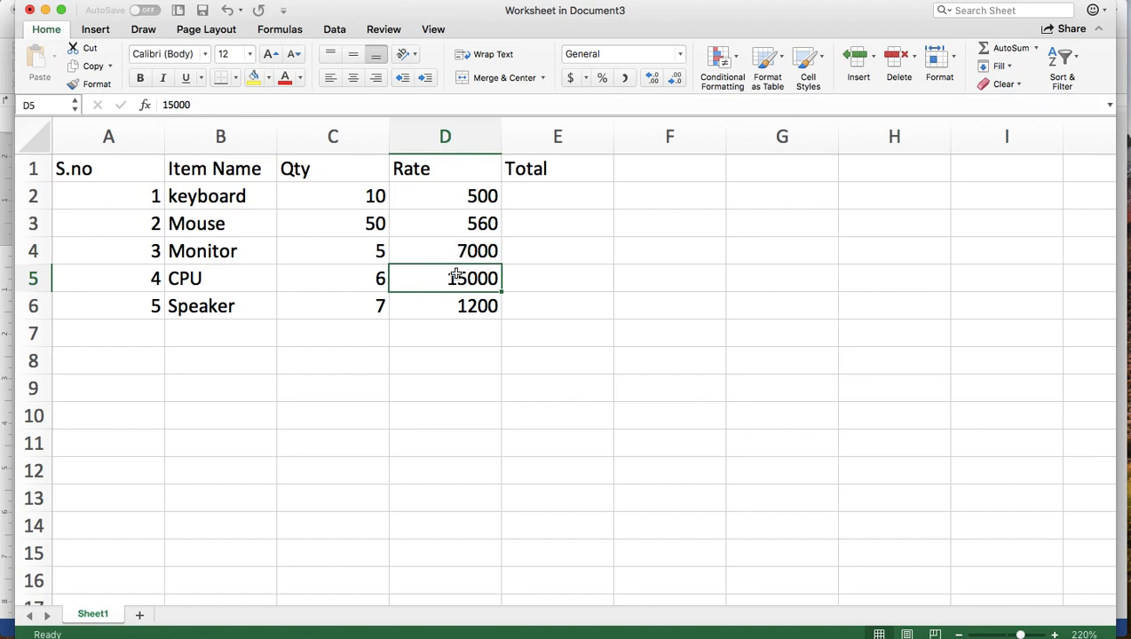
click(469, 192)
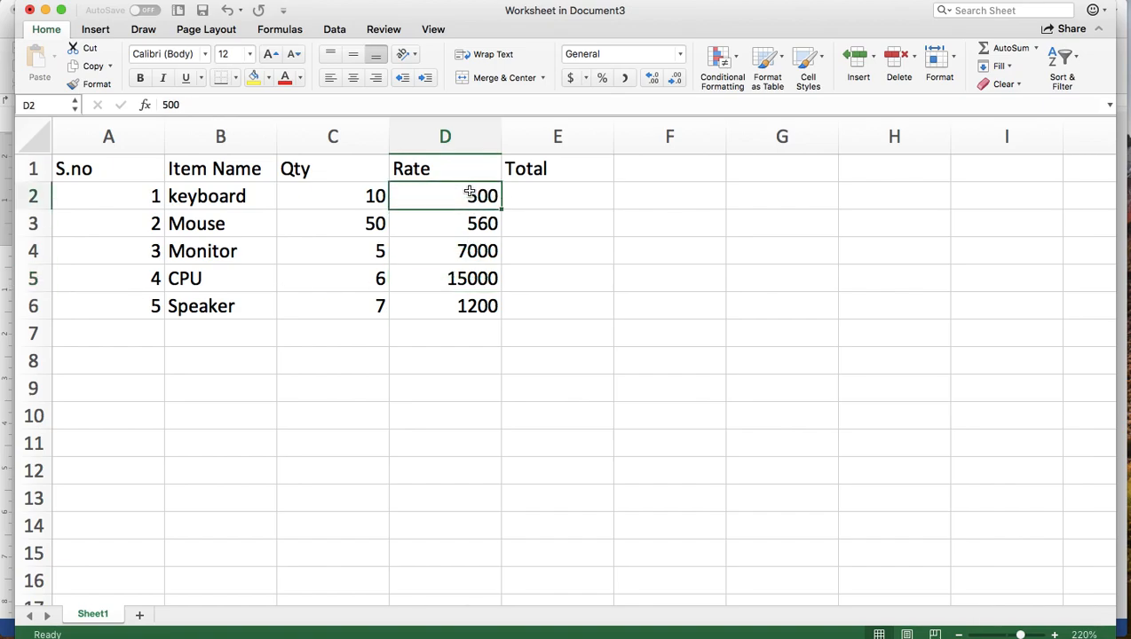
Begin a formula in the keyboard's Total cell, E2
click(537, 194)
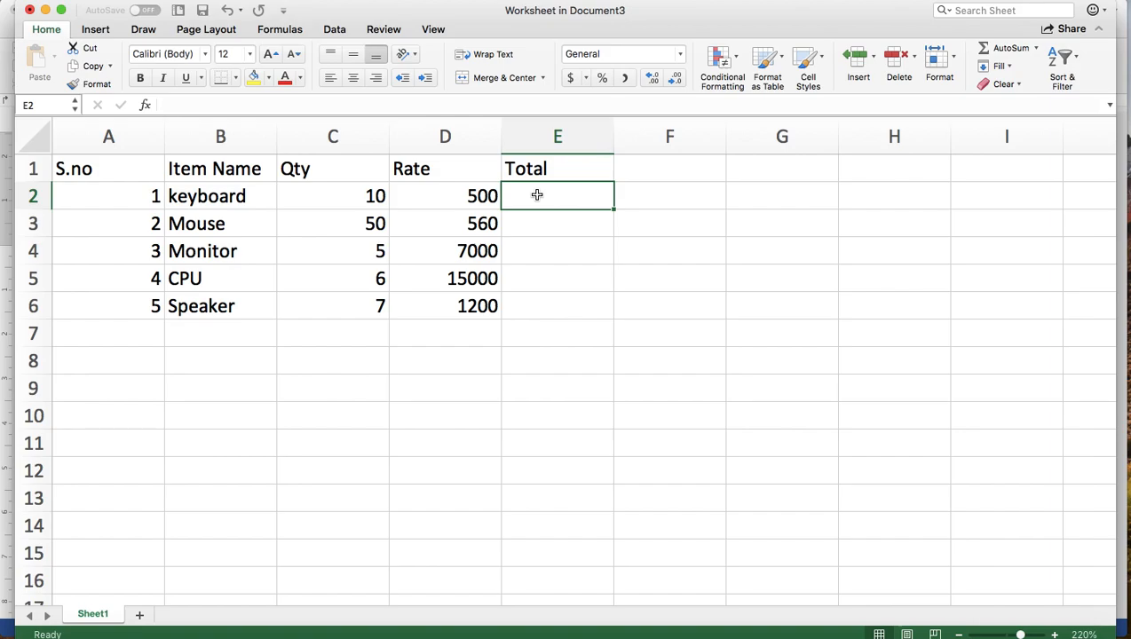
text(=)
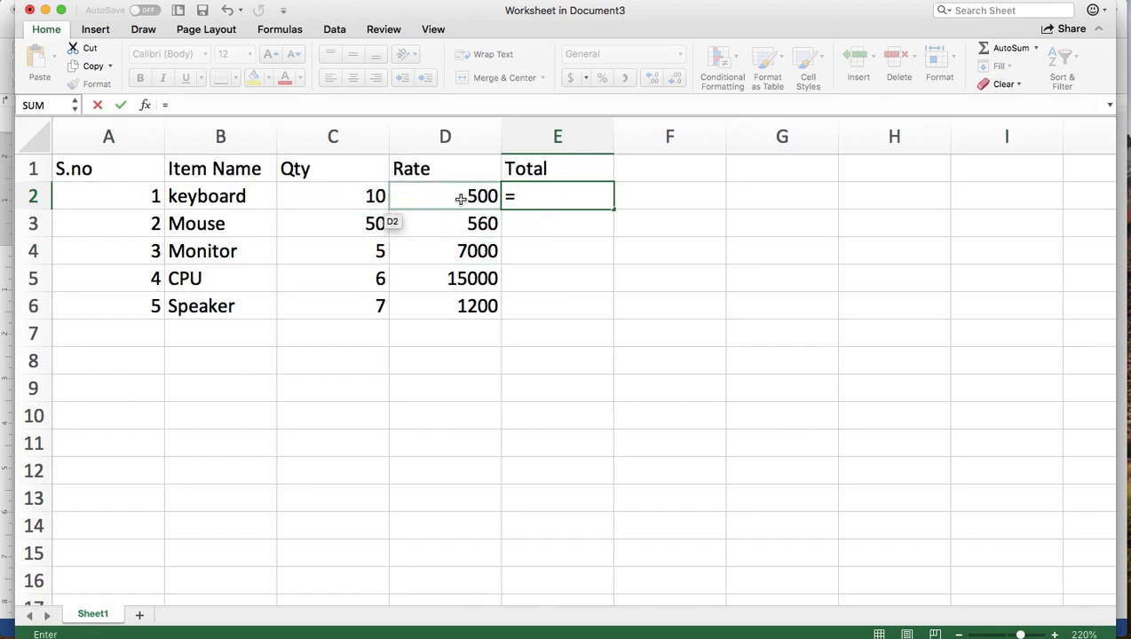
text(10*500)
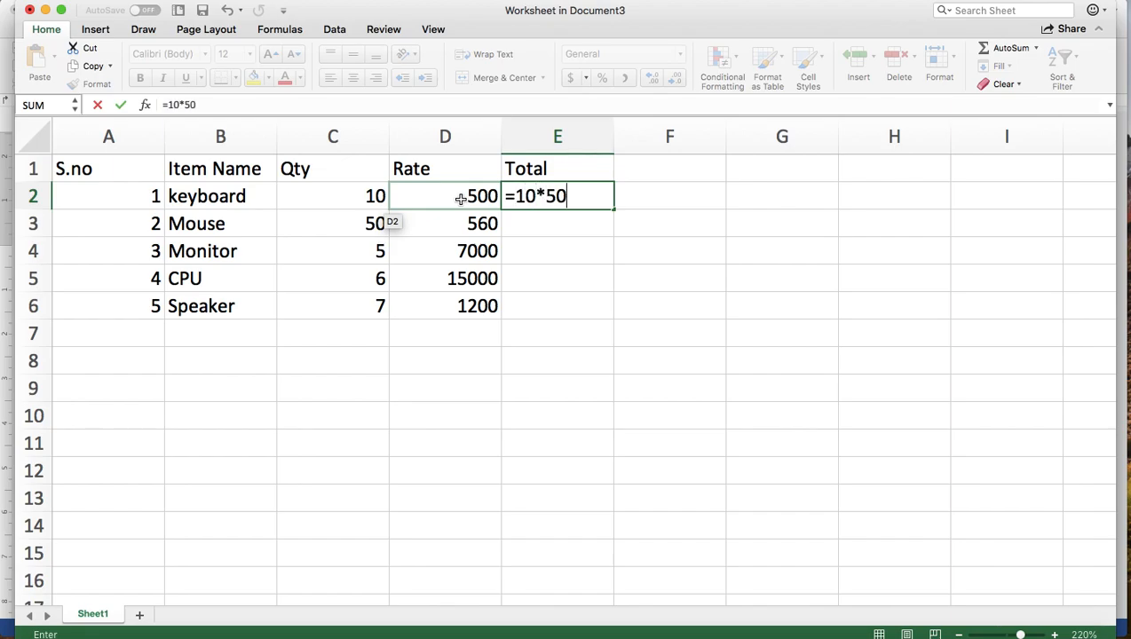
key(BackSpace)
key(BackSpace)
key(BackSpace)
key(BackSpace)
key(BackSpace)
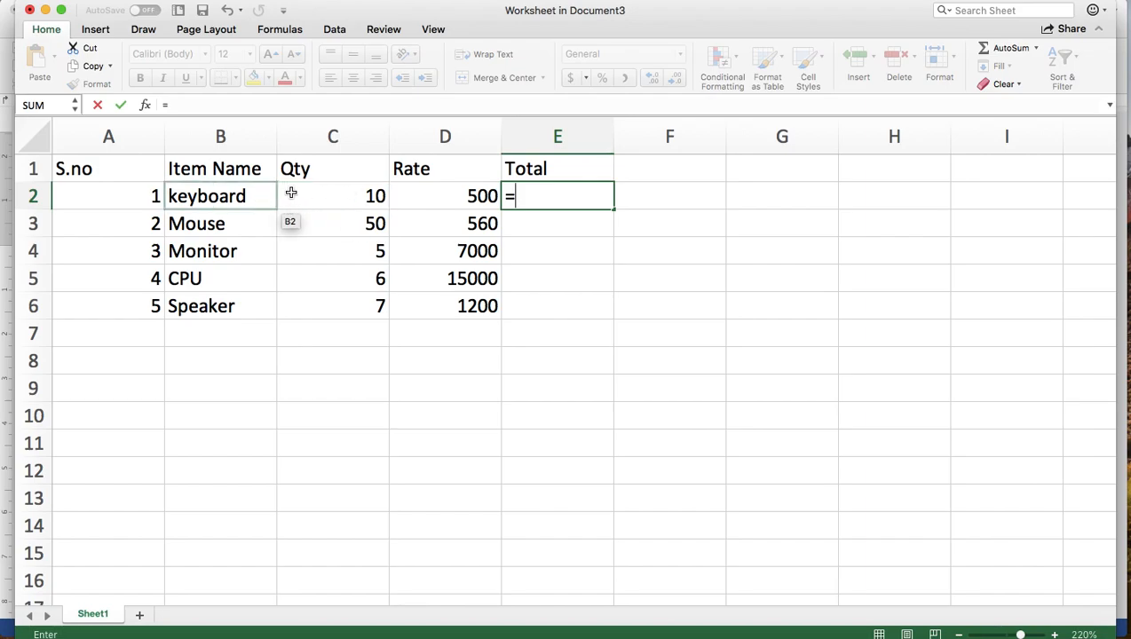
Complete the formula in E2 as =C2*D2 to multiply the keyboard's quantity by its rate
click(354, 190)
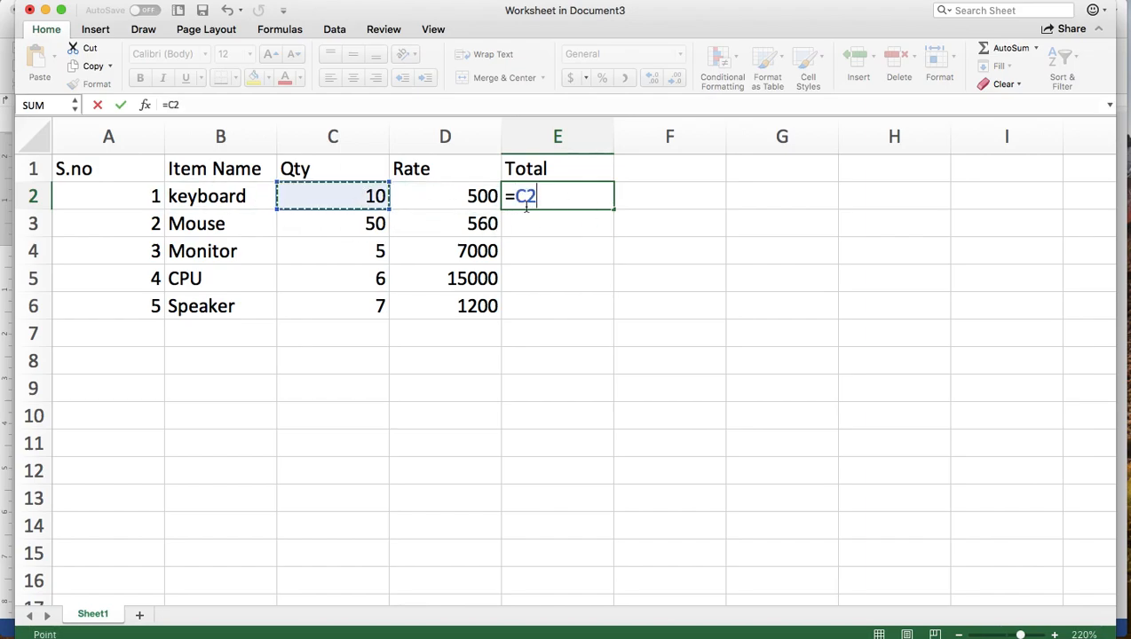
text(*)
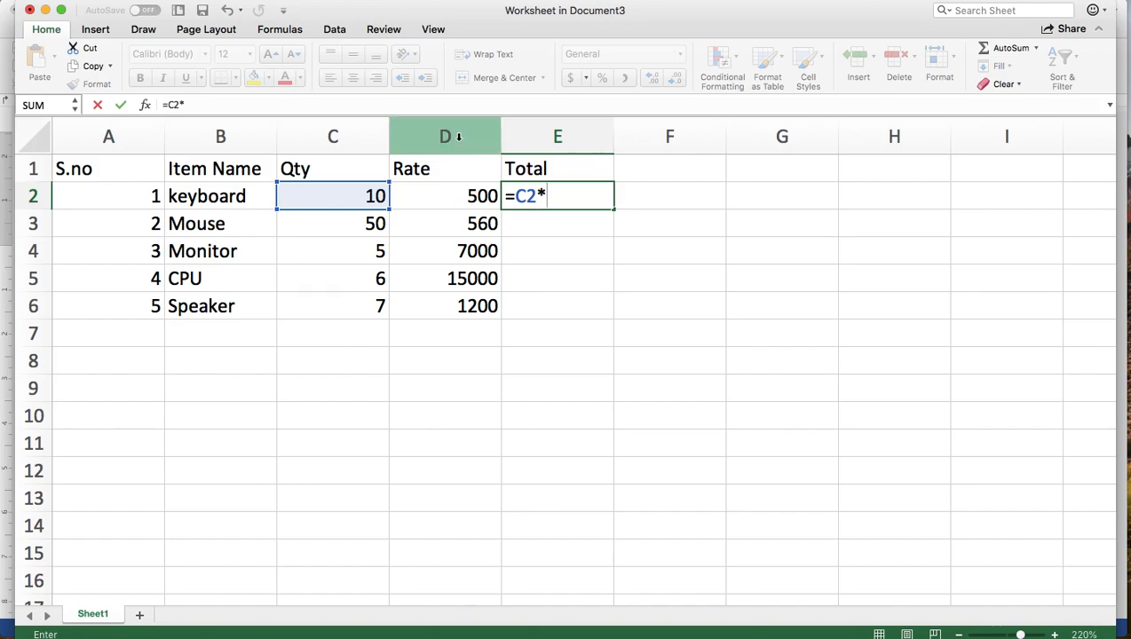
text(d2)
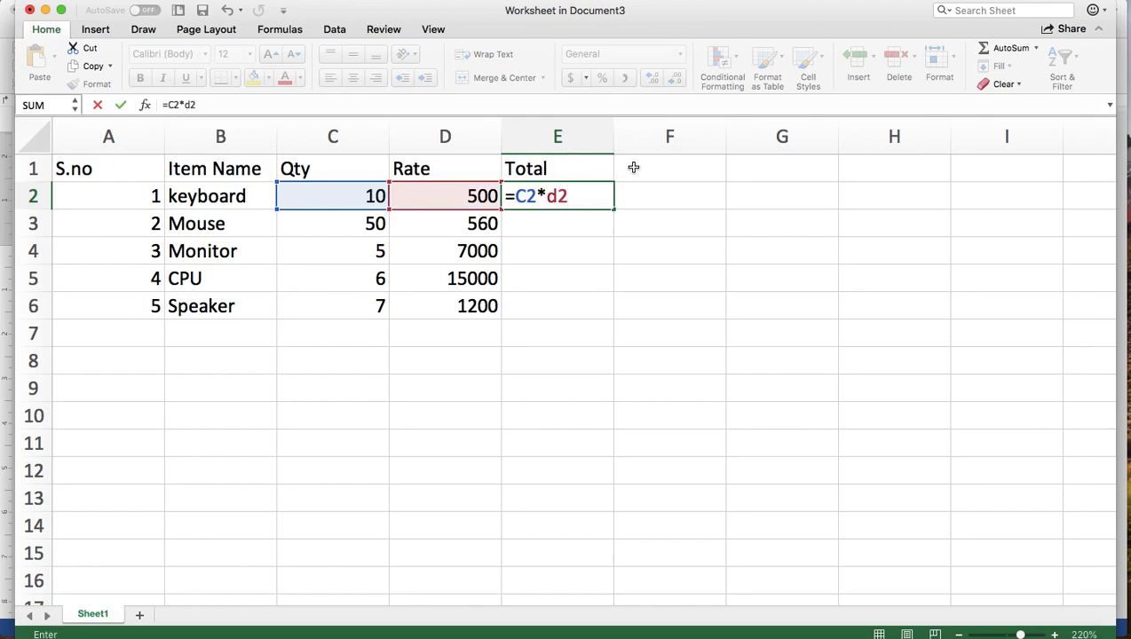
key(Return)
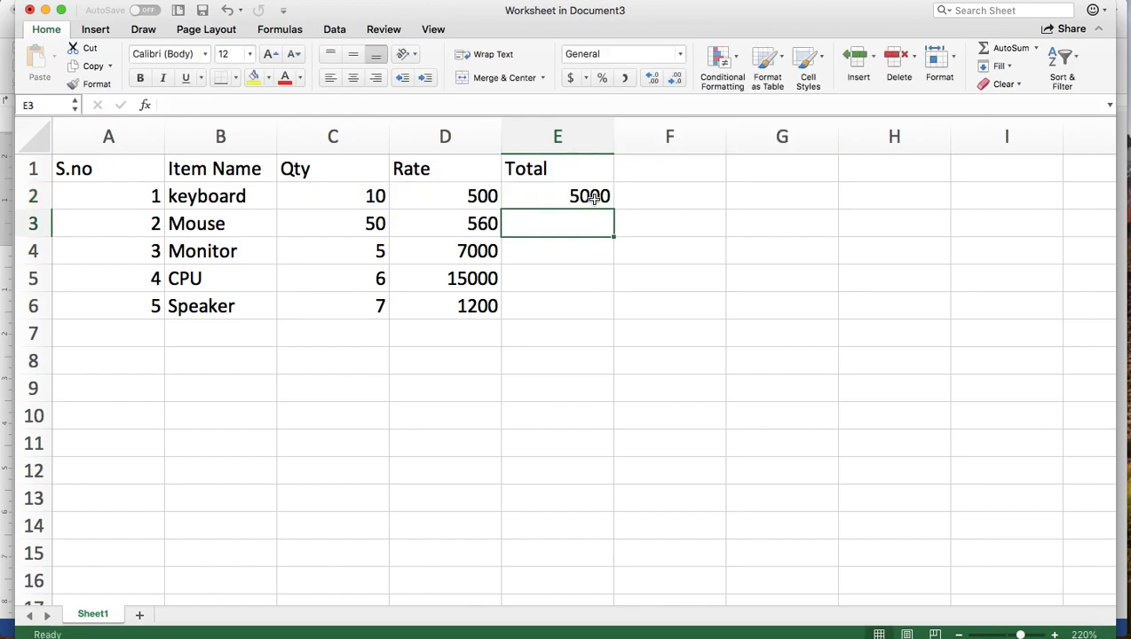
click(586, 249)
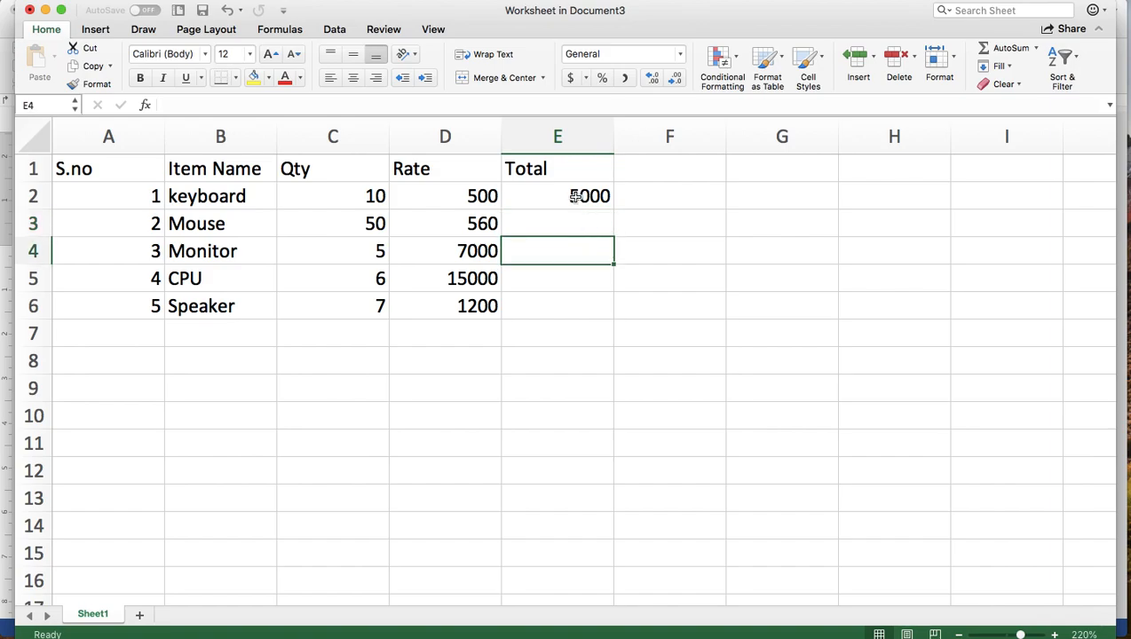
click(550, 224)
click(552, 254)
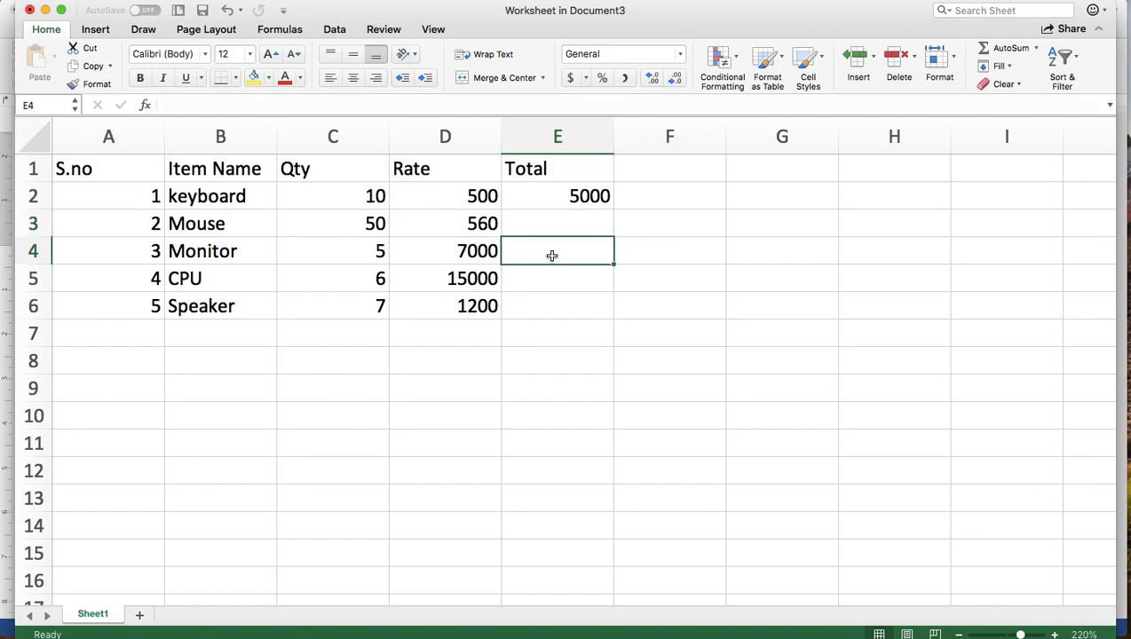
Copy the total formula from E2 down to E6 for the remaining items
click(586, 197)
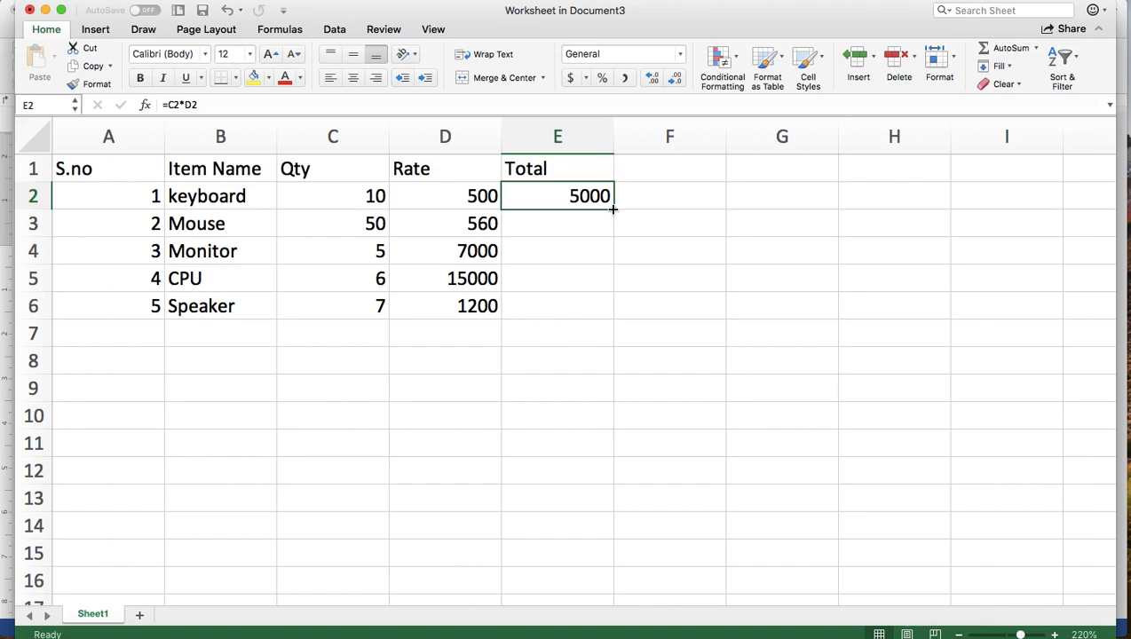
drag(615, 209, 614, 315)
Merge and center cells A7 to D7 and label the merged cell Sumtotal
drag(444, 333, 149, 332)
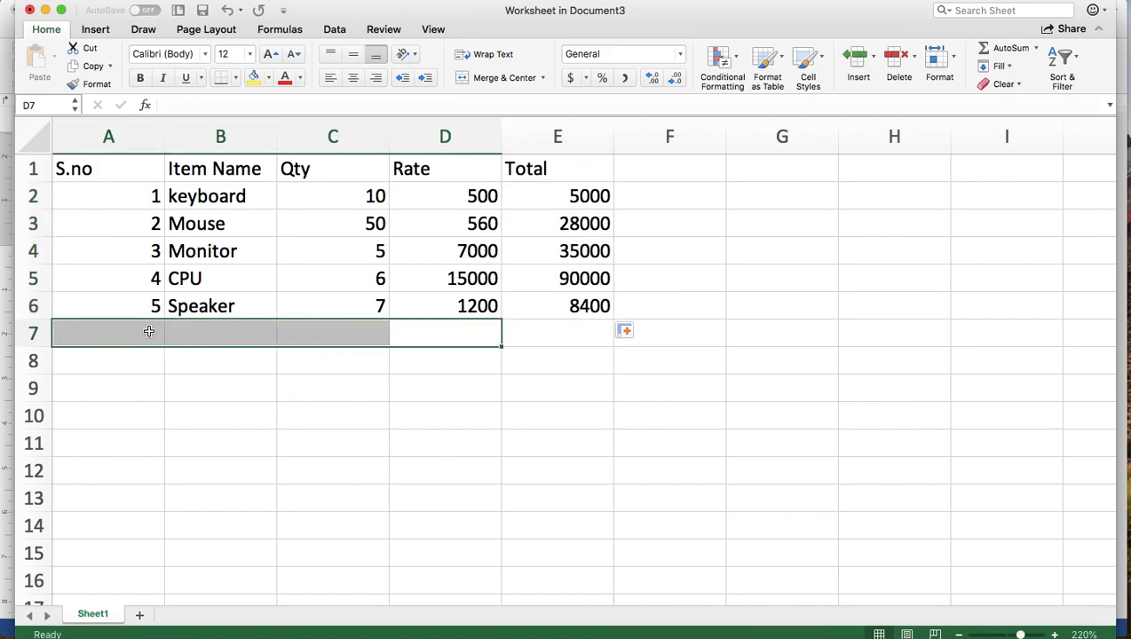
click(544, 79)
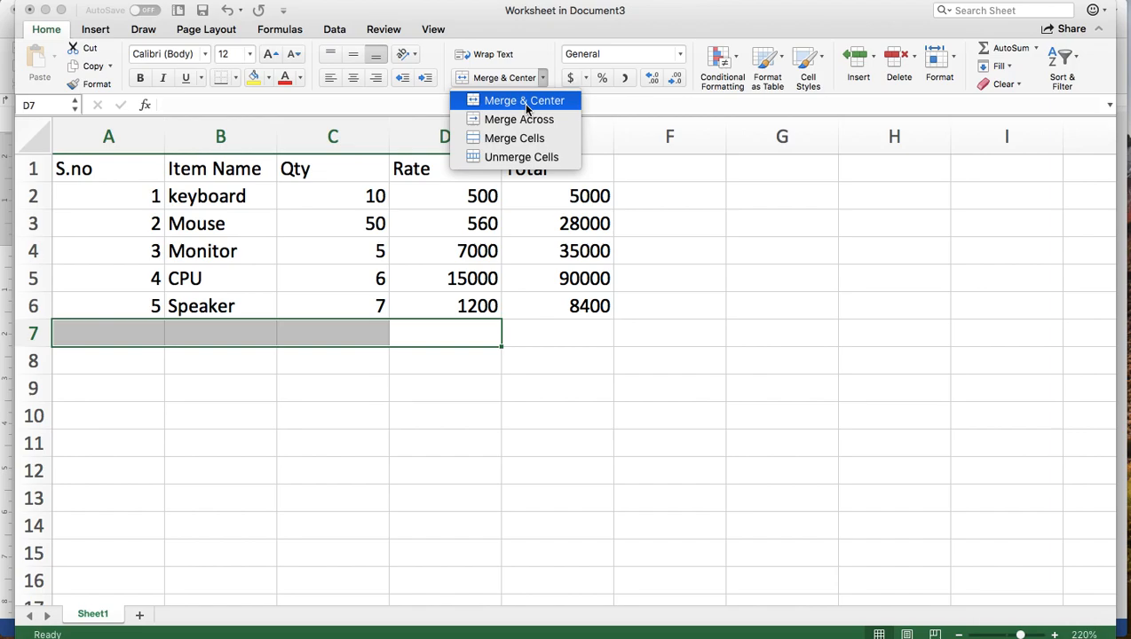
click(520, 101)
text(Sumtotal)
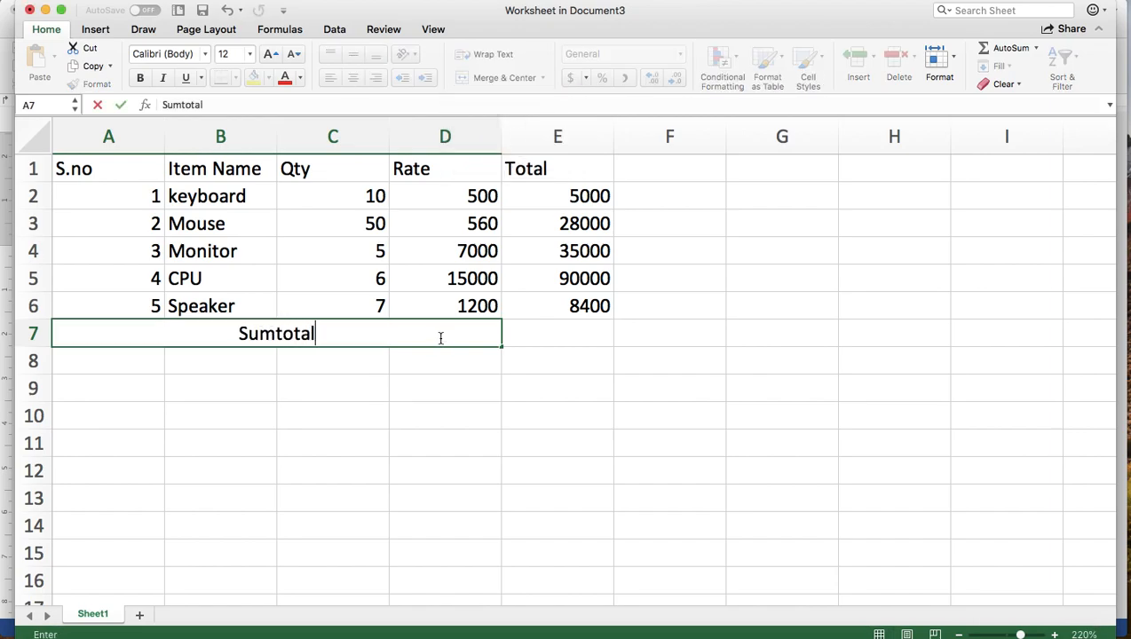
key(Tab)
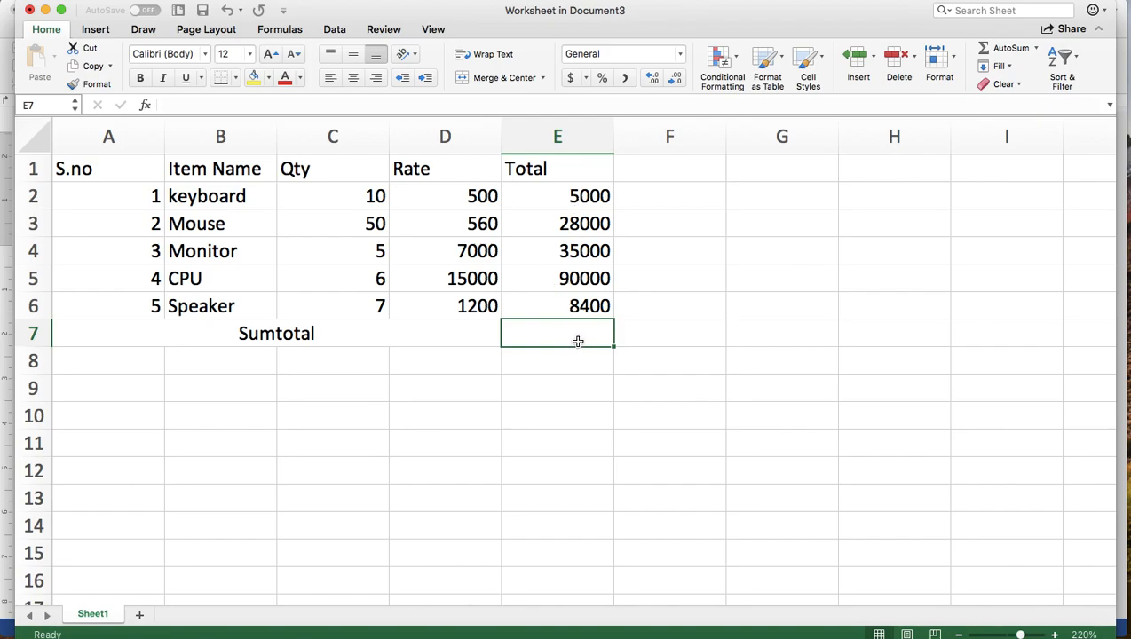
Sum the item totals in E7 with the formula =sum(E2:E6)
text(=sum)
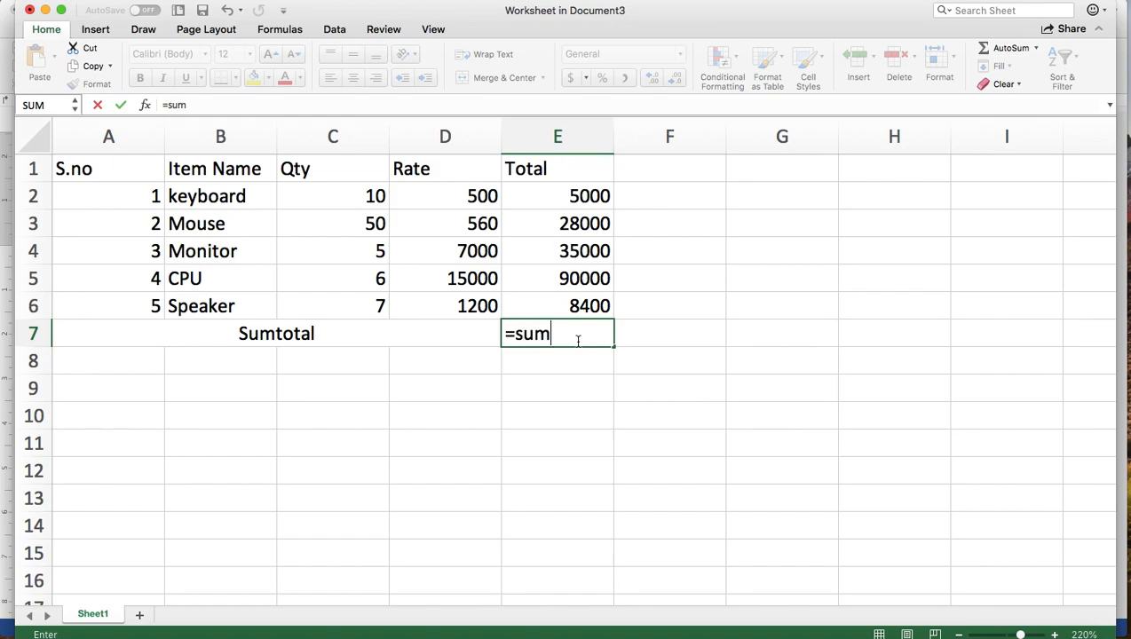
text(()
drag(590, 198, 593, 305)
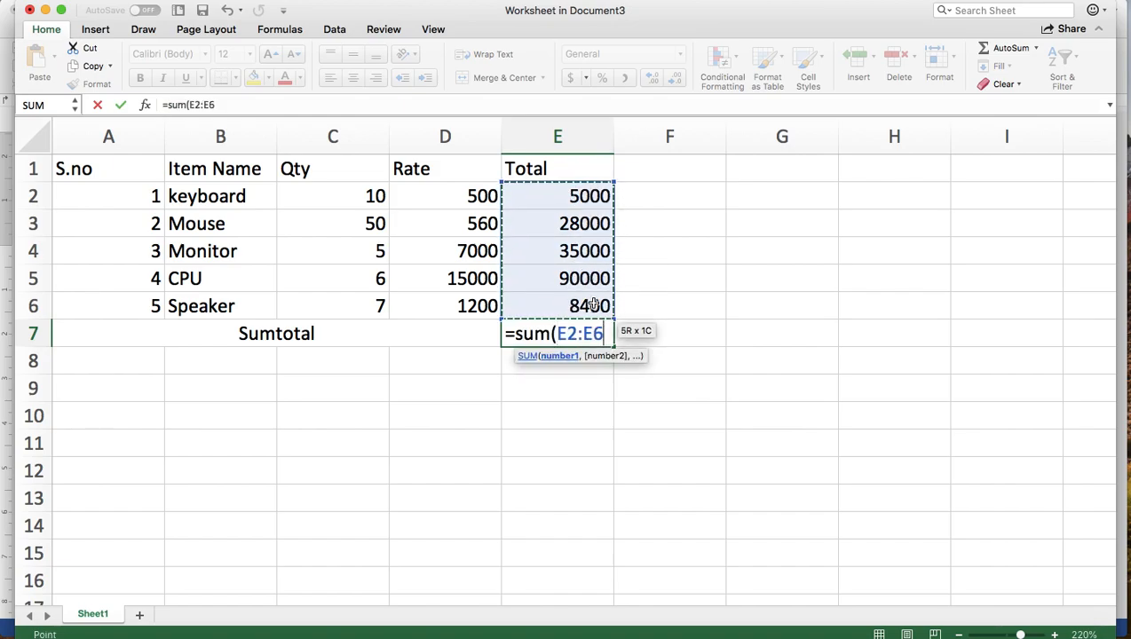
text())
key(Return)
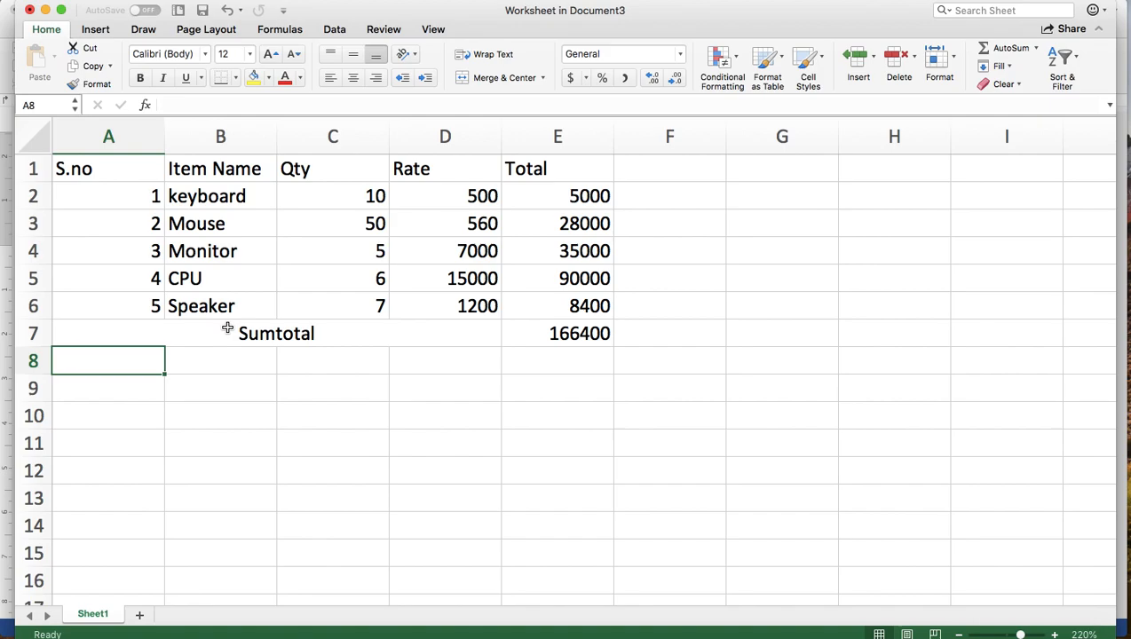
Merge and center cells A8 to D8 and label the merged cell Min
click(448, 360)
drag(449, 359, 156, 358)
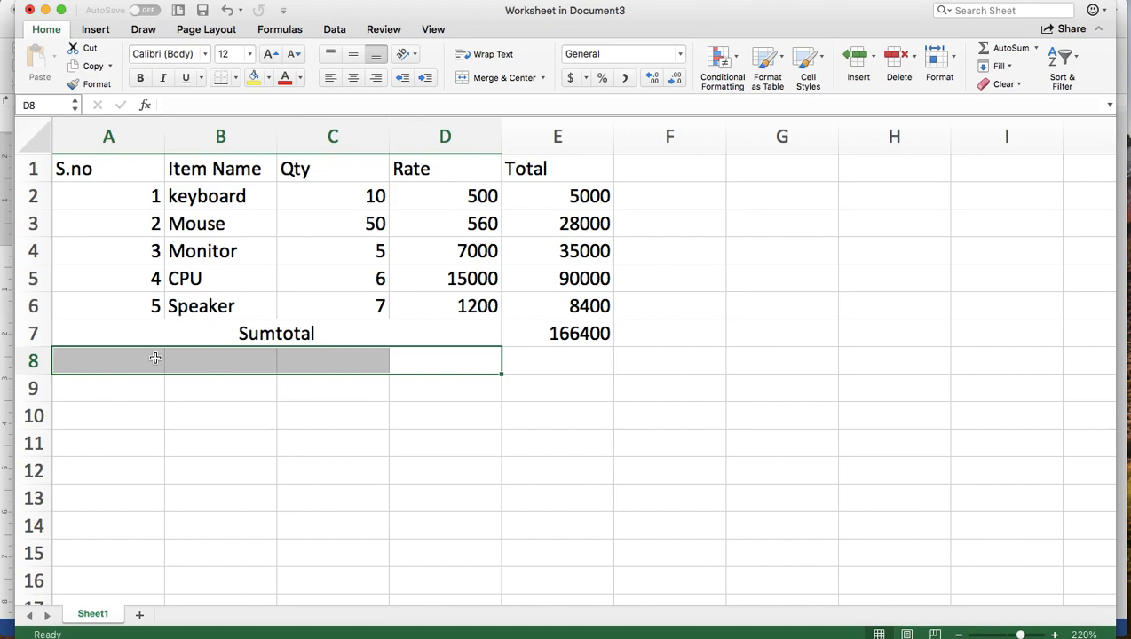
click(542, 78)
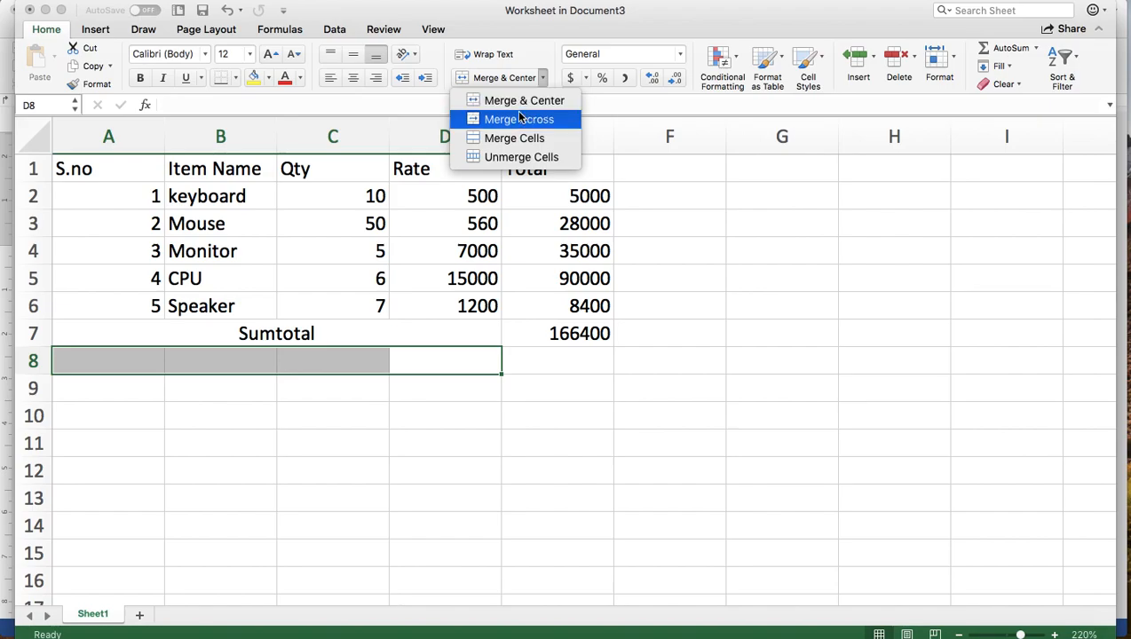
click(524, 100)
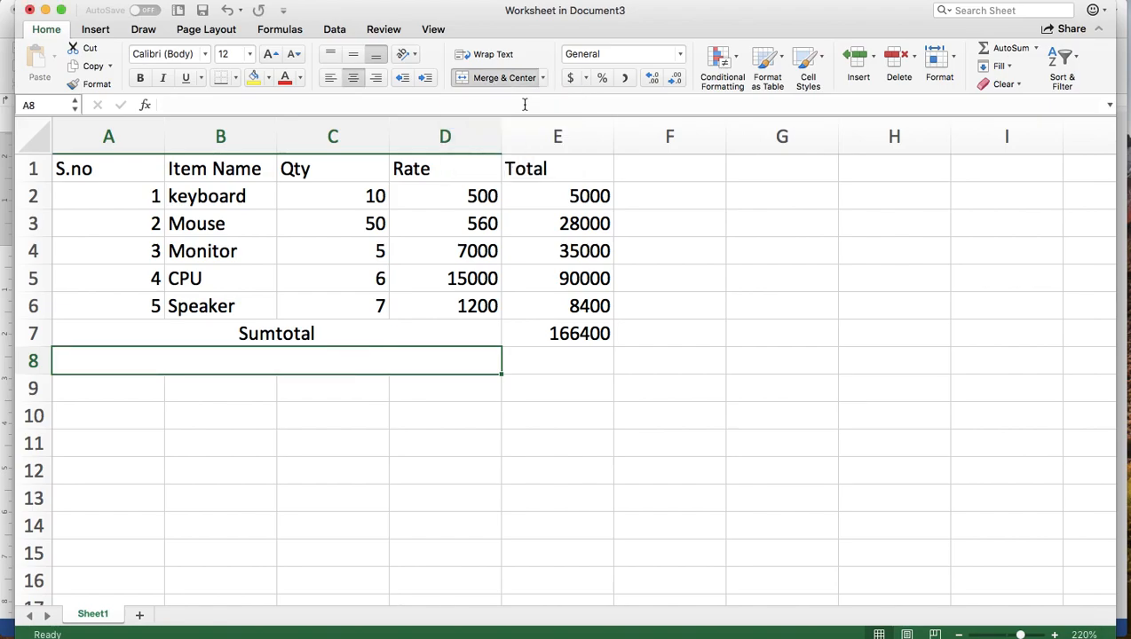
text(Minu)
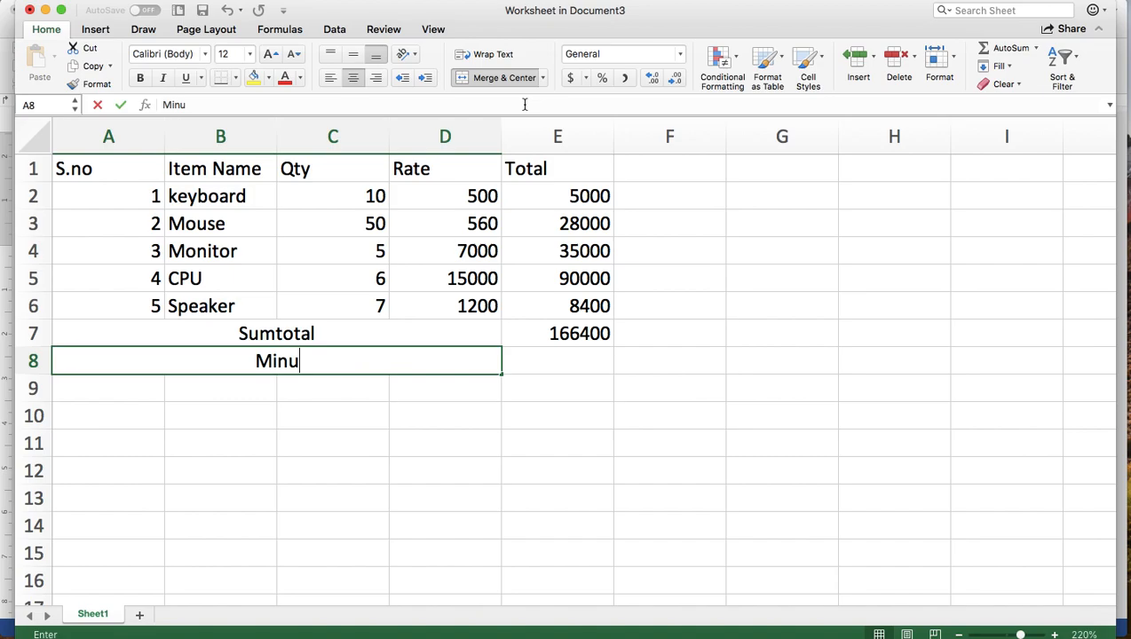
key(BackSpace)
key(BackSpace)
text(n)
key(Tab)
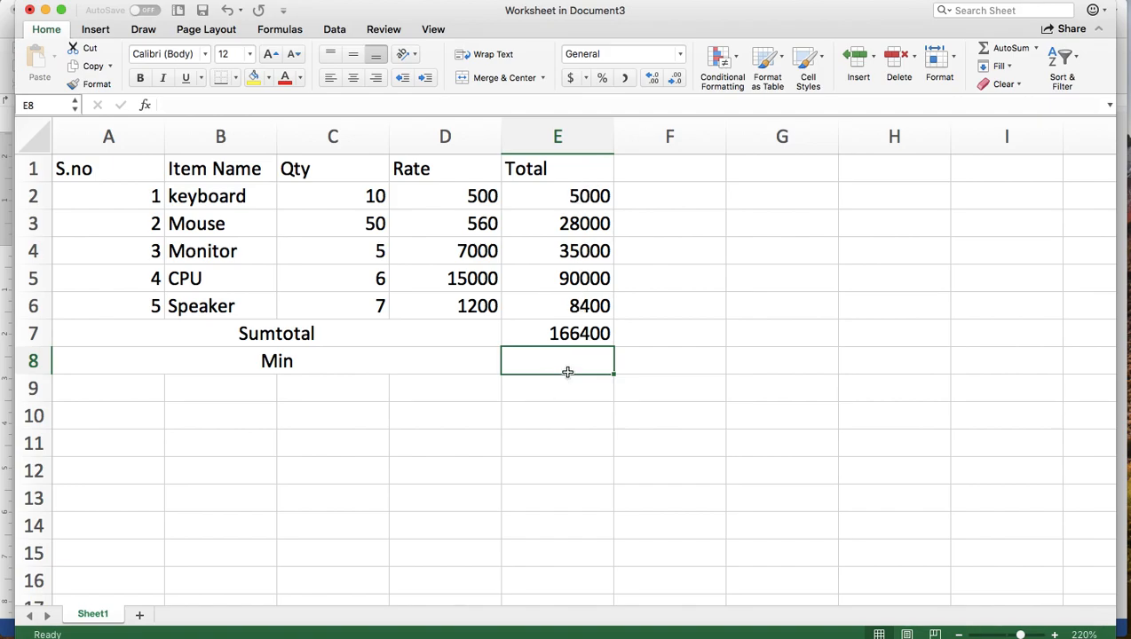
Find the smallest item total in E8 with the formula =min(E2:E6)
text(=min()
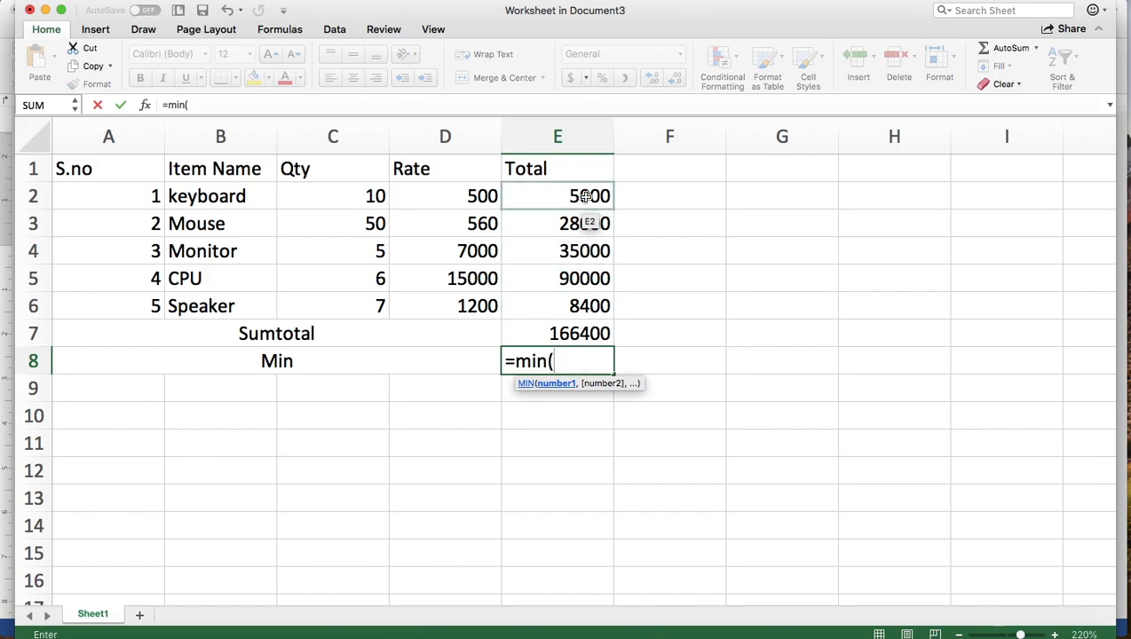
drag(583, 198, 578, 305)
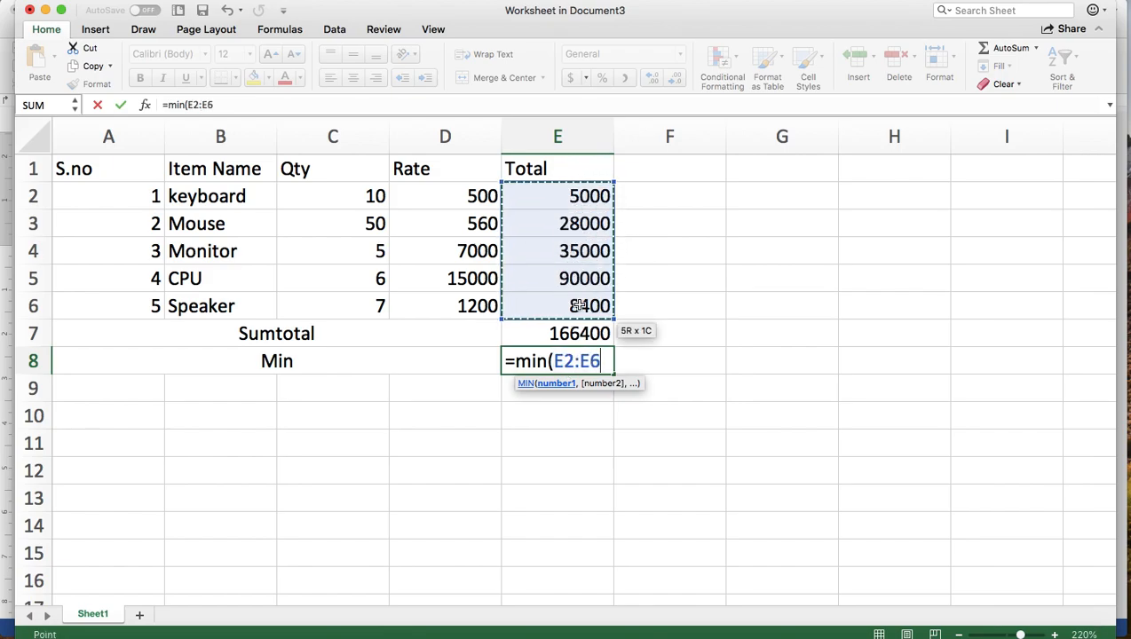
text())
key(Return)
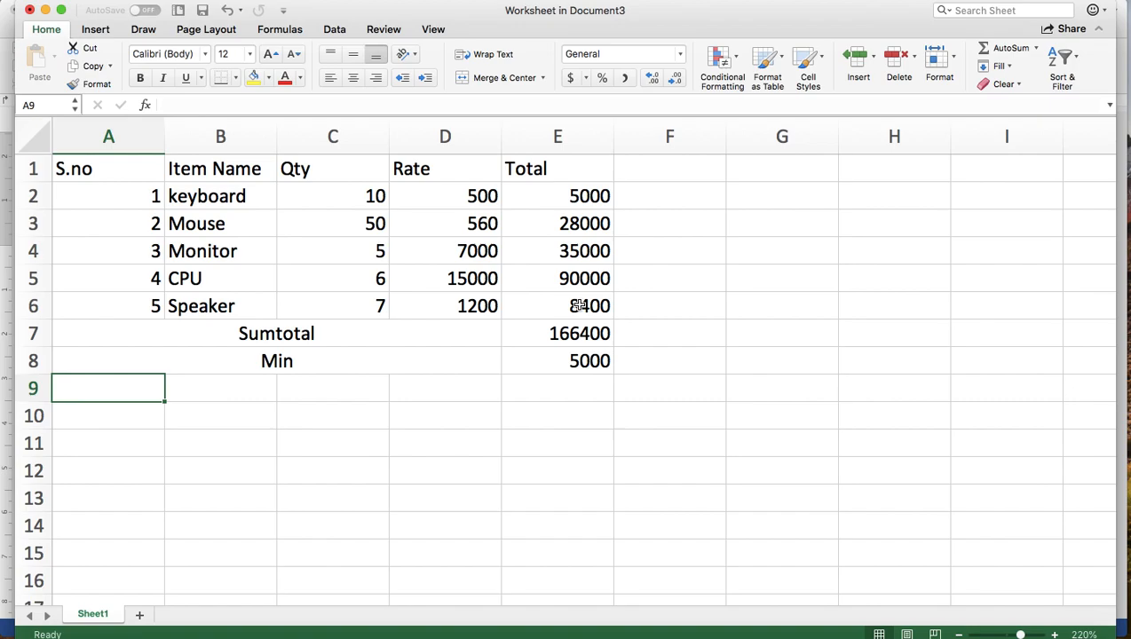
Close the worksheet window to return to the Word document with the embedded table
click(578, 279)
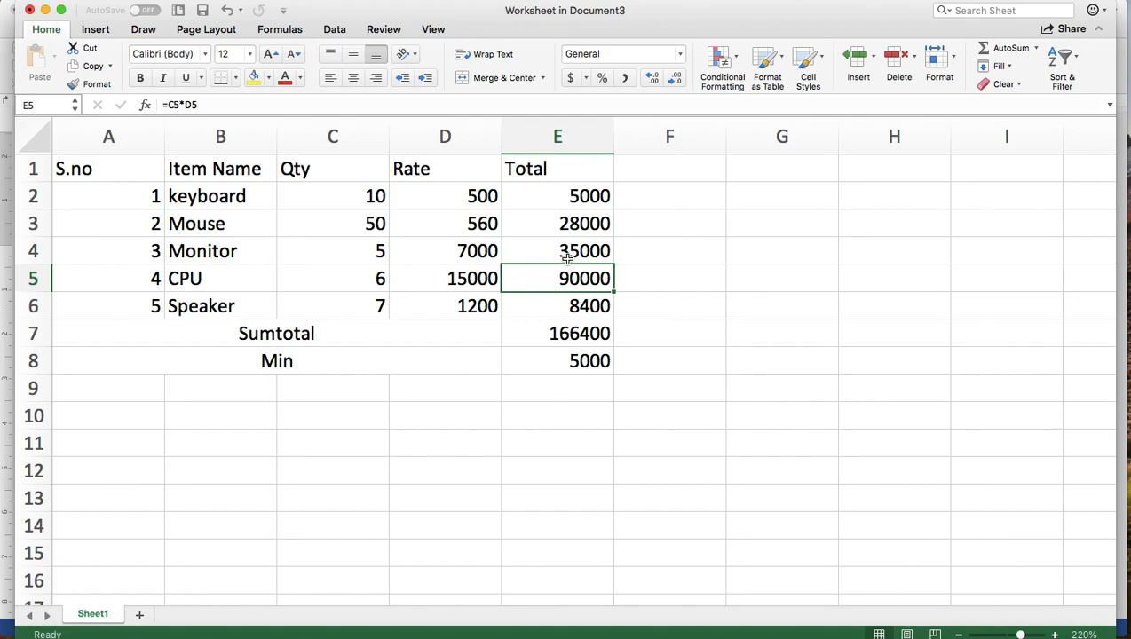
click(577, 362)
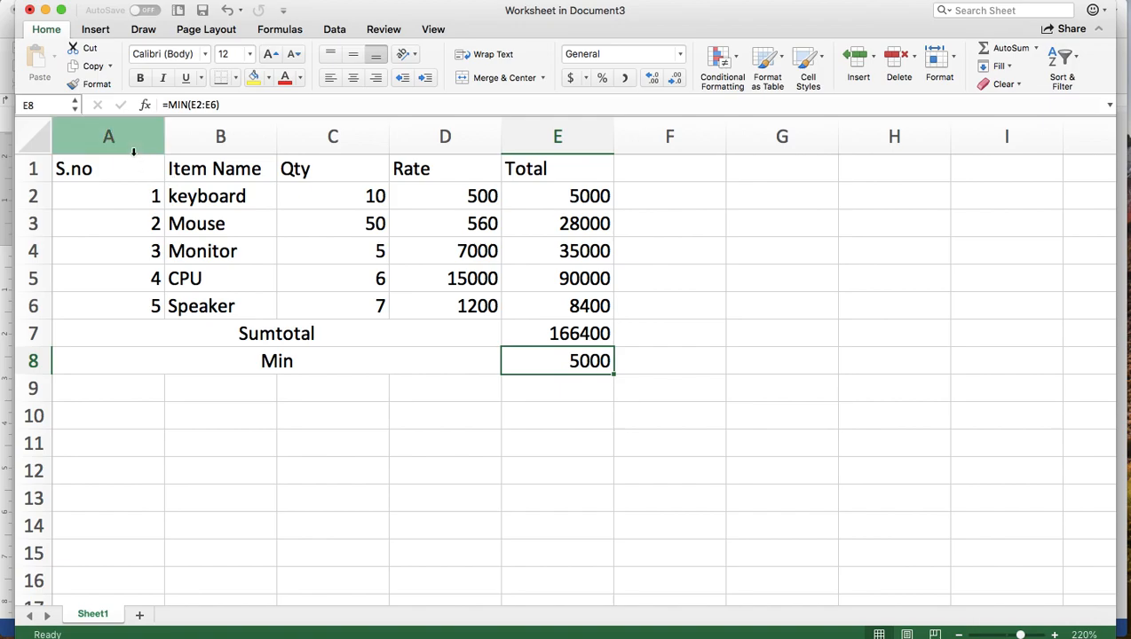
click(29, 10)
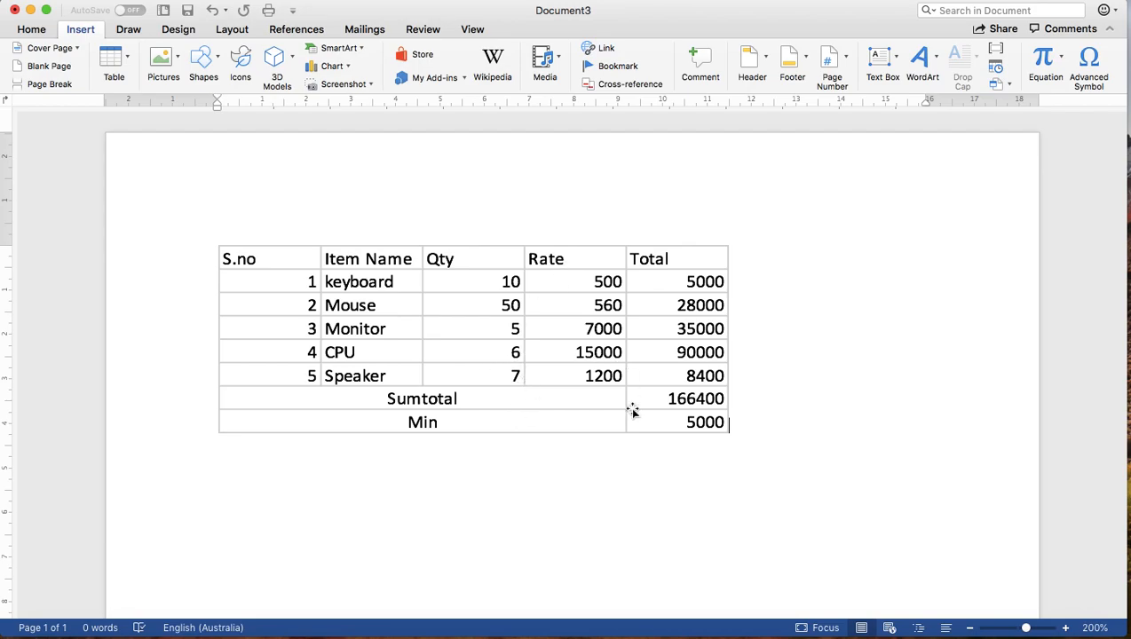
Reopen the embedded worksheet to set the Speaker quantity in C6 to 8, and return to the Word document
click(564, 346)
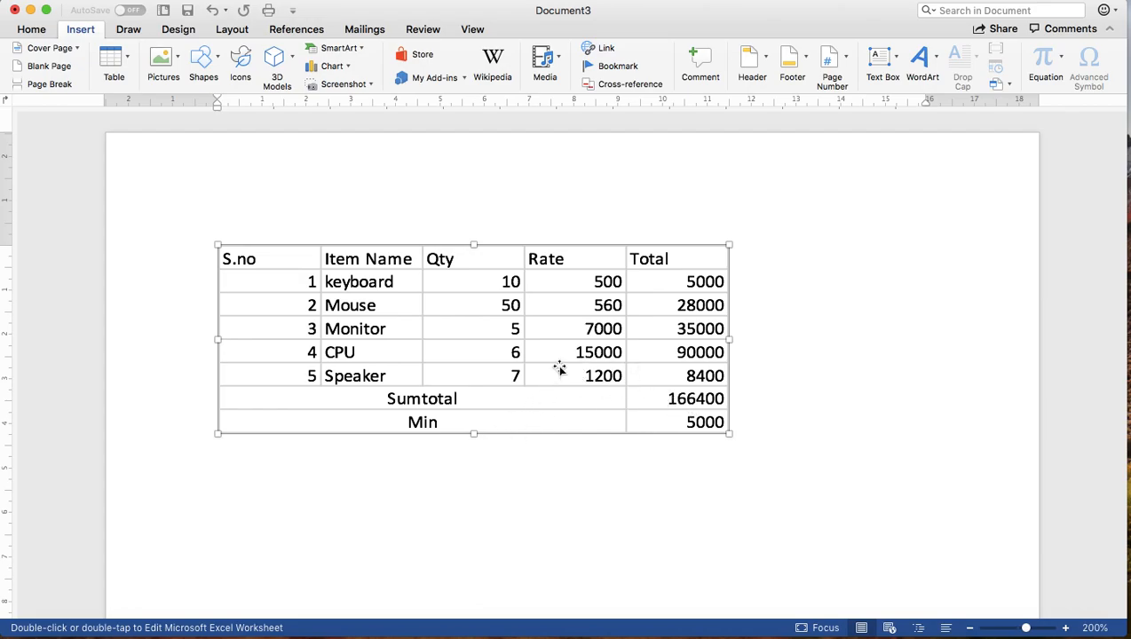
click(458, 349)
double_click(460, 352)
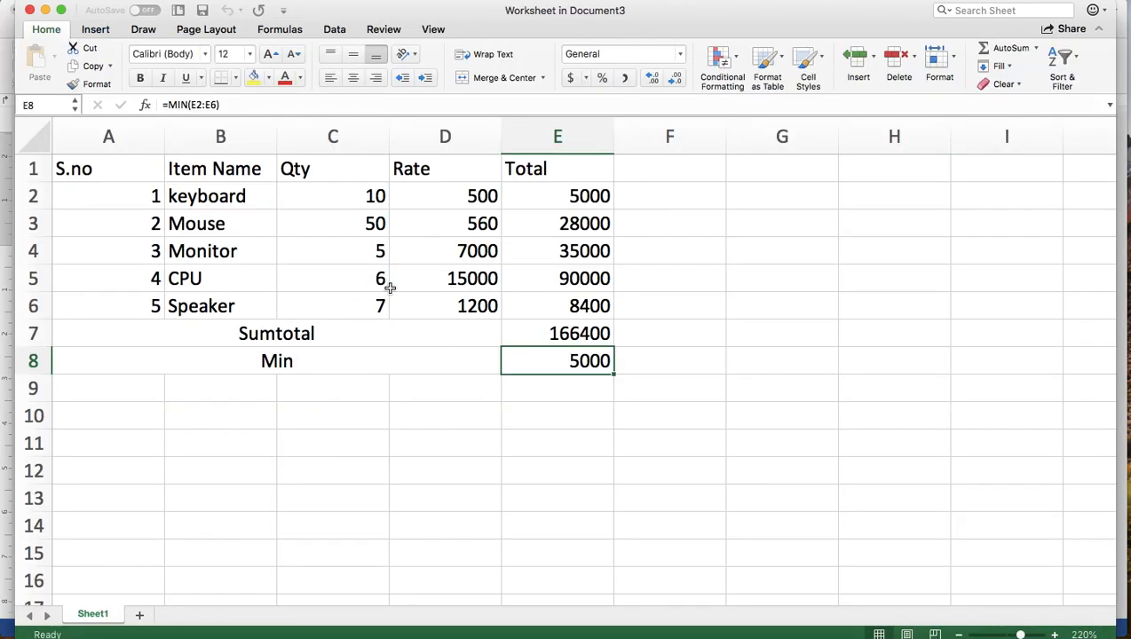
click(372, 308)
text(8)
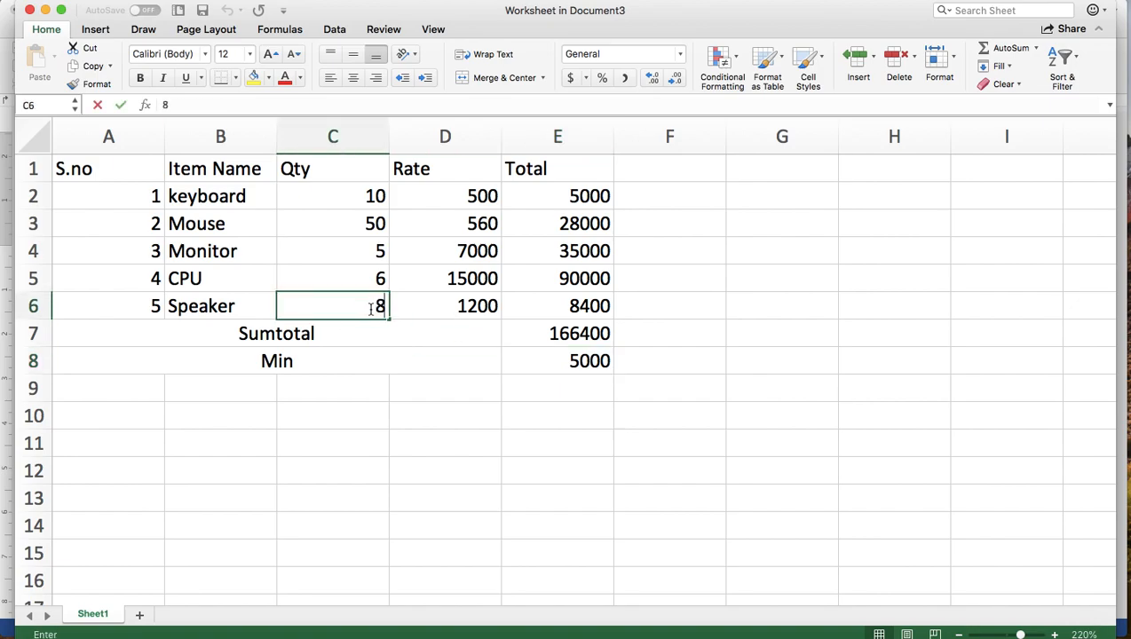
key(Return)
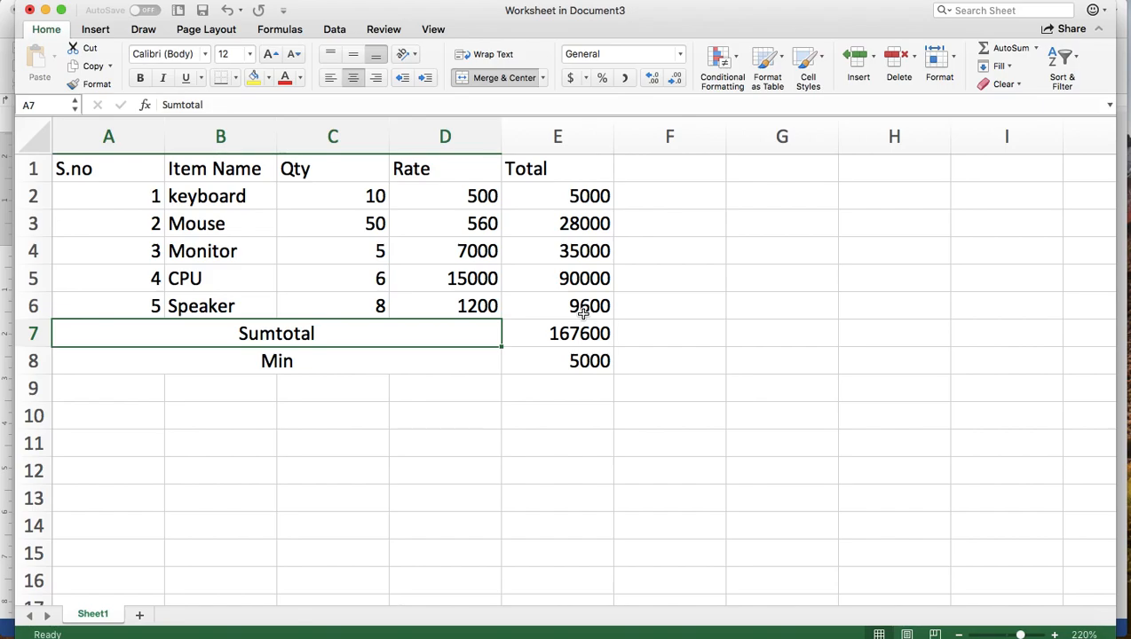
click(288, 271)
click(30, 10)
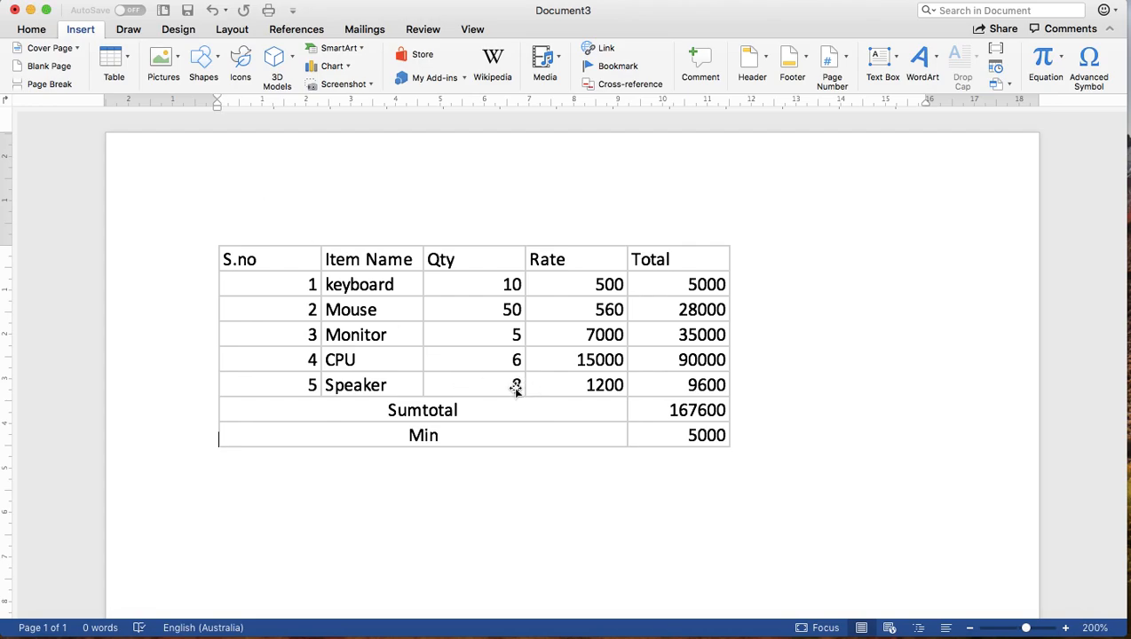
Set the Monitor quantity in C4 to 8 in the embedded worksheet and close it to update the Word table
click(517, 336)
double_click(517, 335)
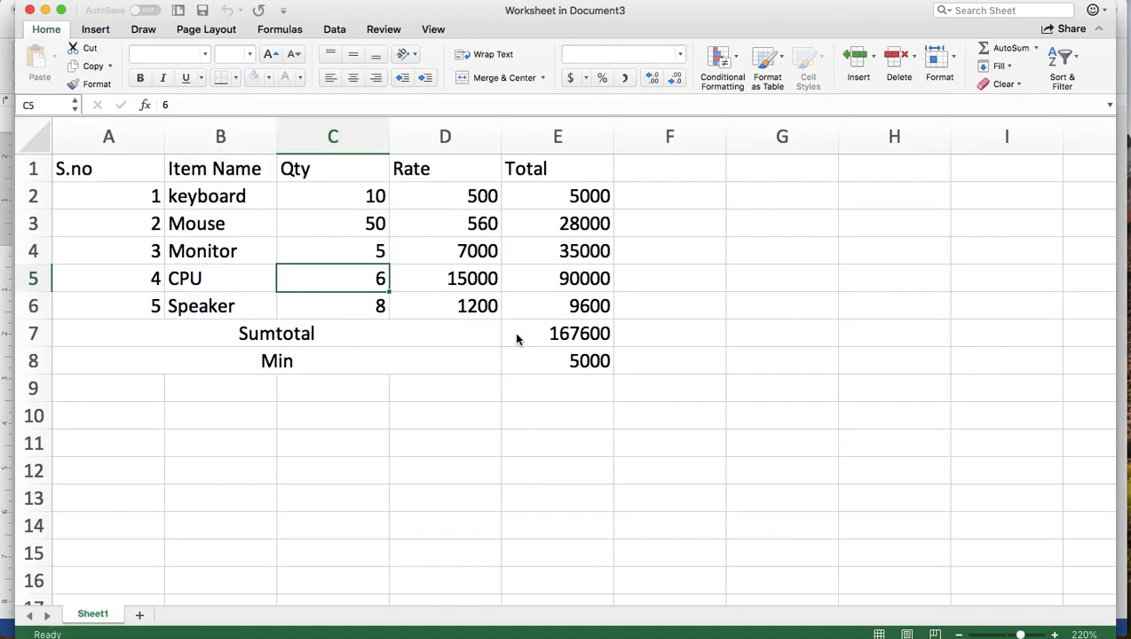
click(378, 251)
text(8)
click(480, 283)
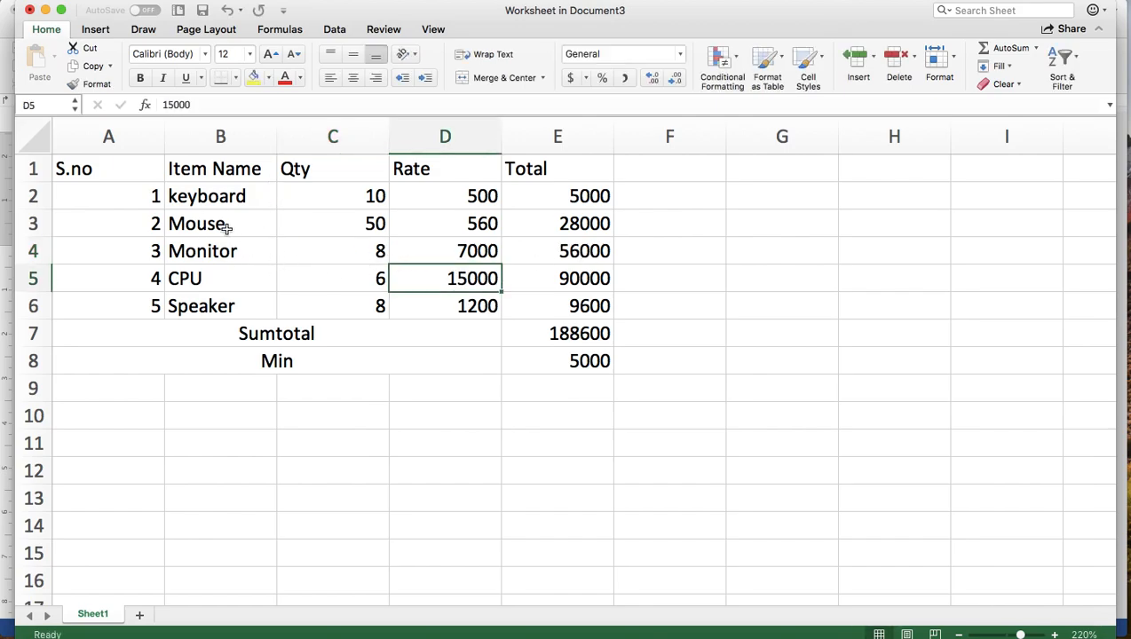
click(99, 194)
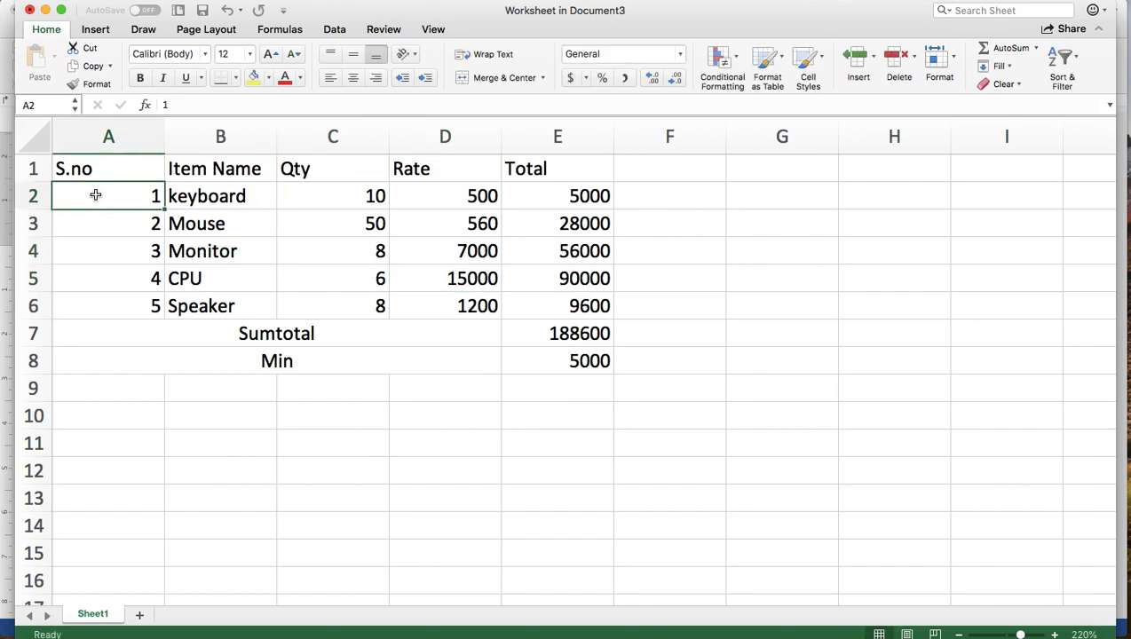
click(30, 11)
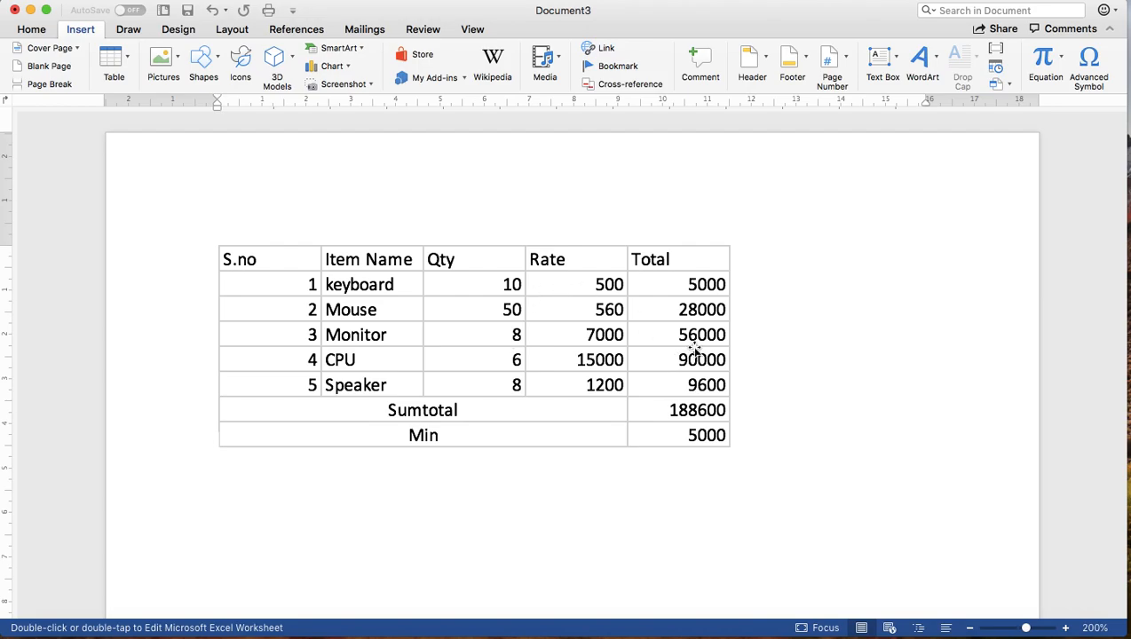
click(777, 437)
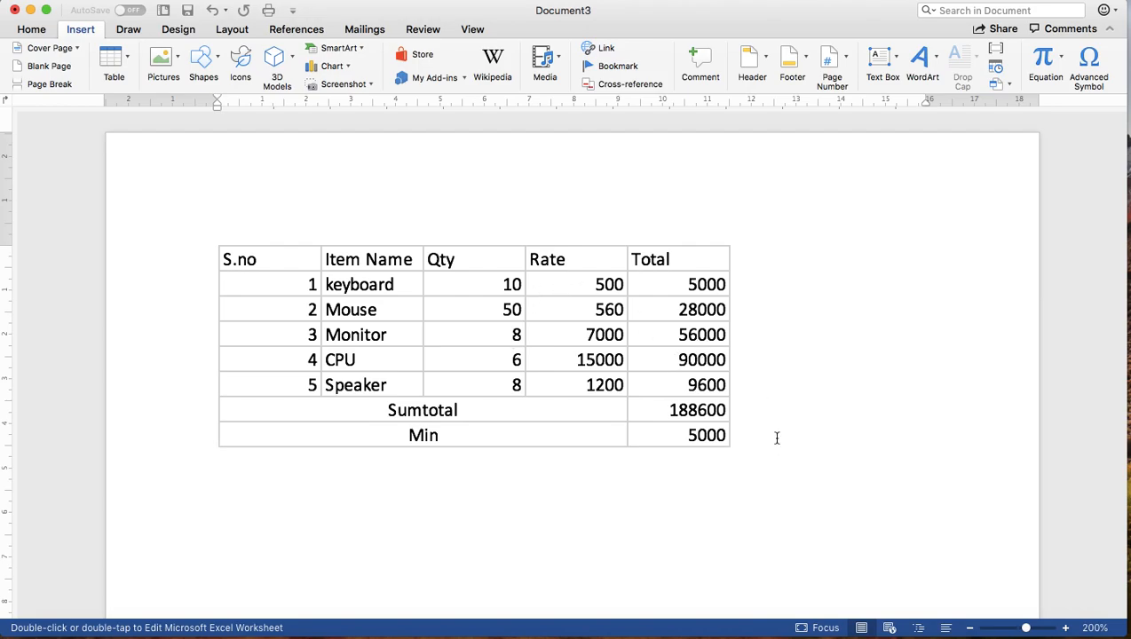